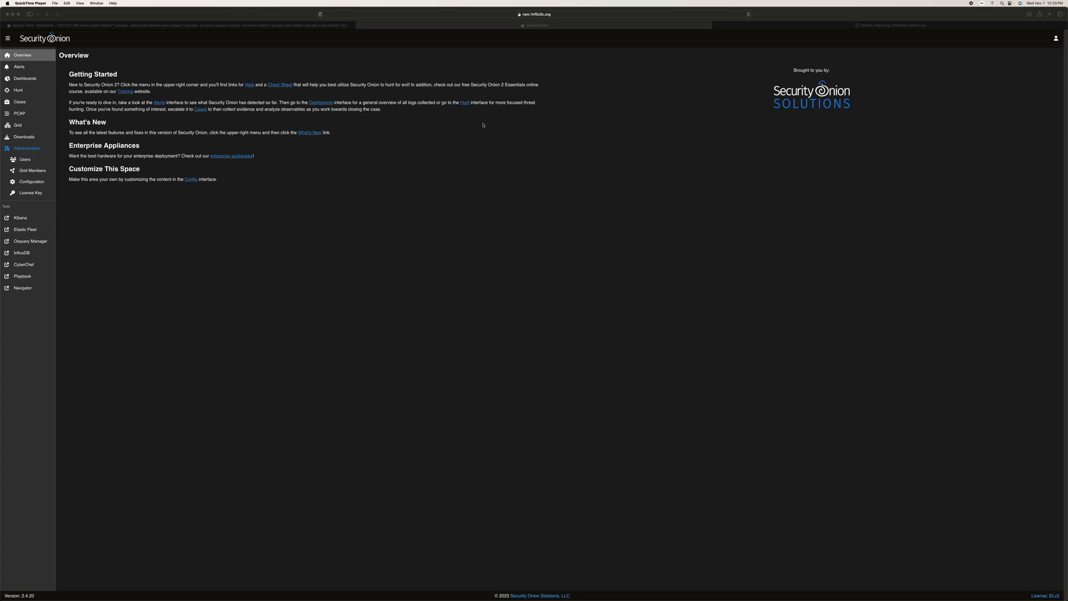
Step: Review OPNsense's NetFlow capture settings, including the advanced timeouts, the version options and the destinations
left_click(817, 27)
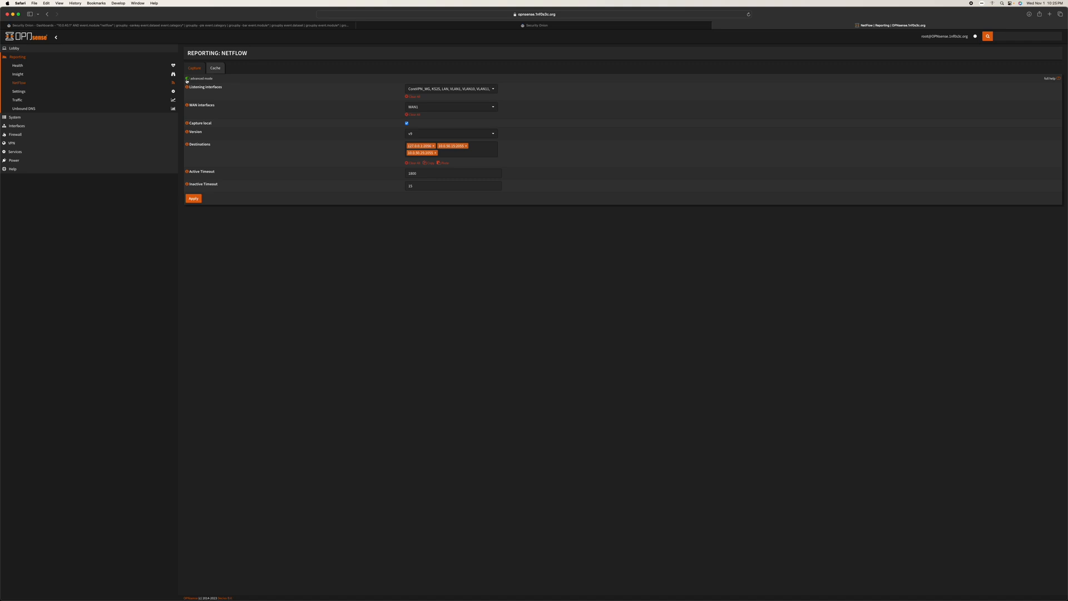
left_click(423, 176)
left_click(363, 165)
left_click(188, 79)
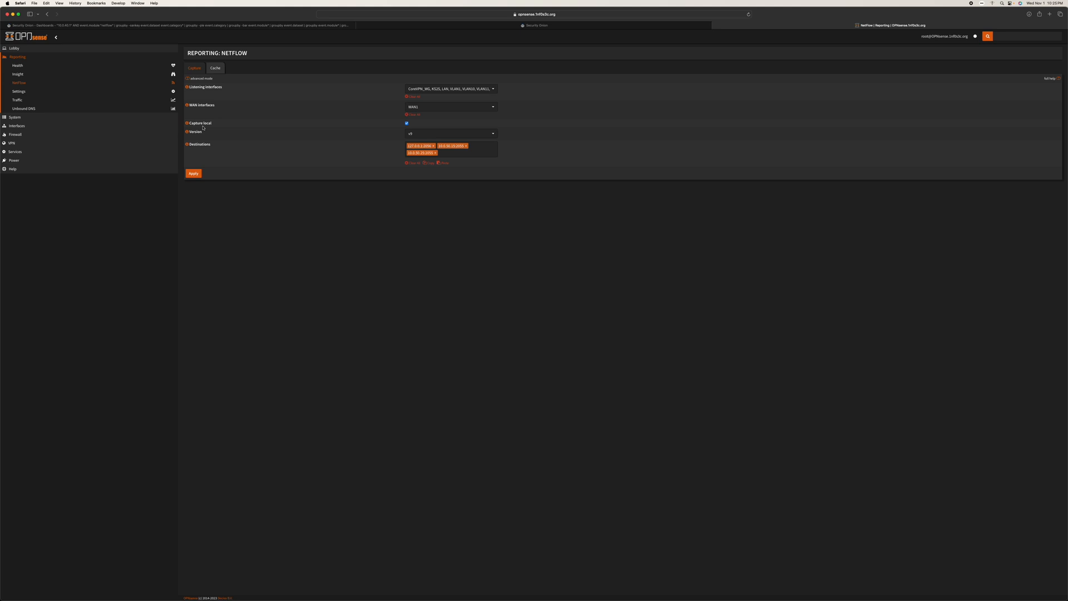
left_click(421, 134)
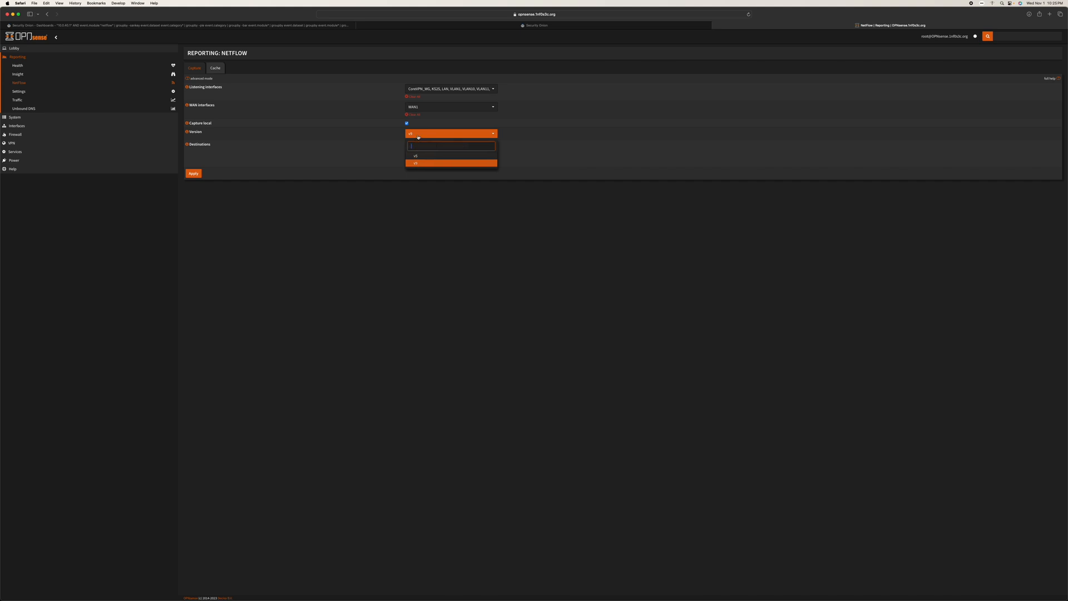
left_click(419, 137)
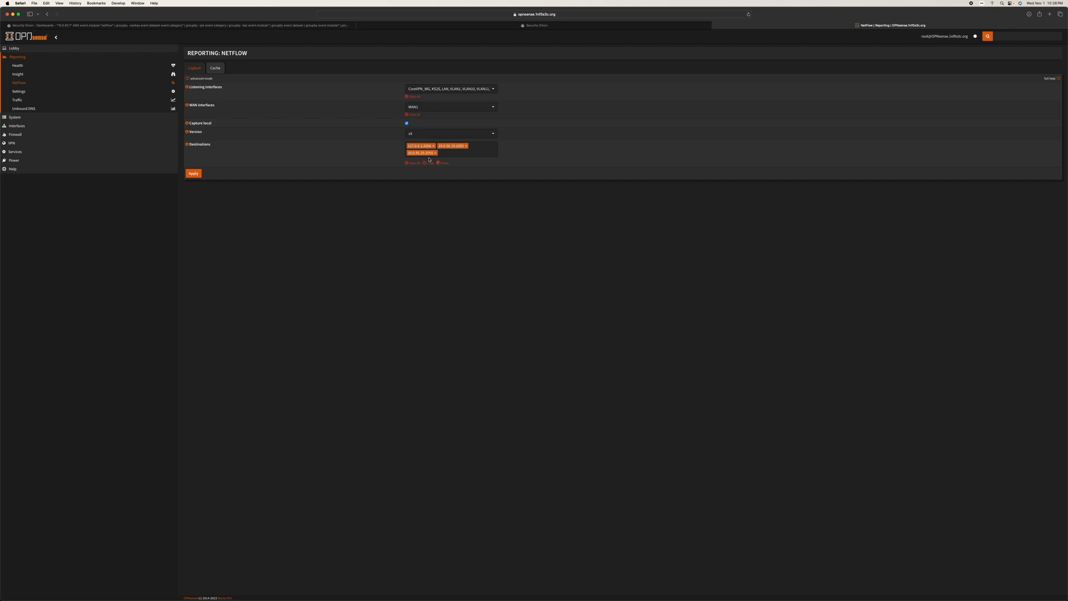
Step: Switch to Security Onion and open the so-grid-nodes_general agent policy in Elastic Fleet
left_click(522, 26)
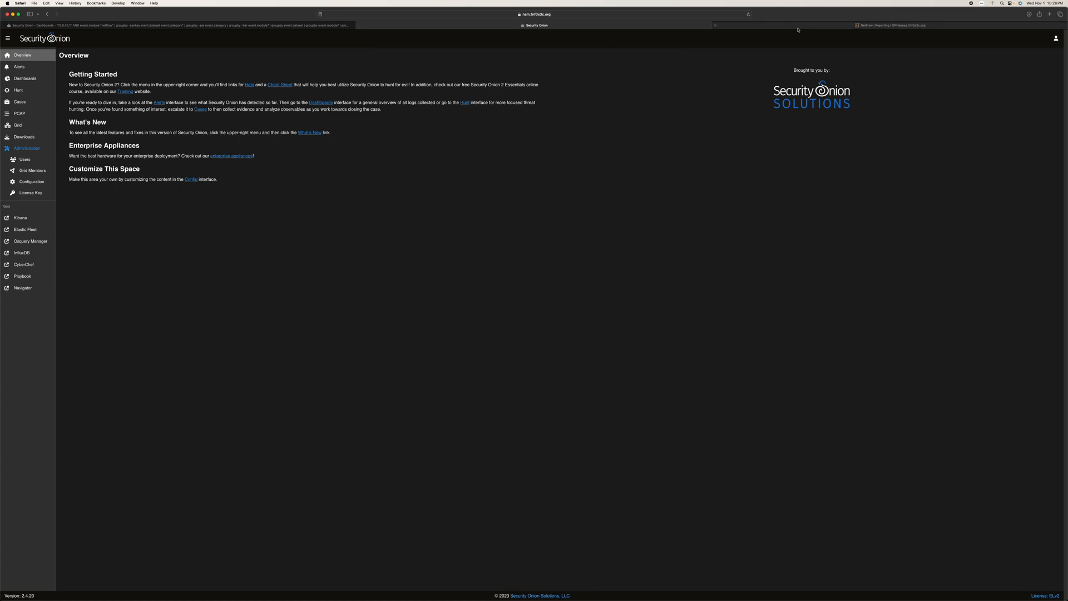
mouse_move(798, 30)
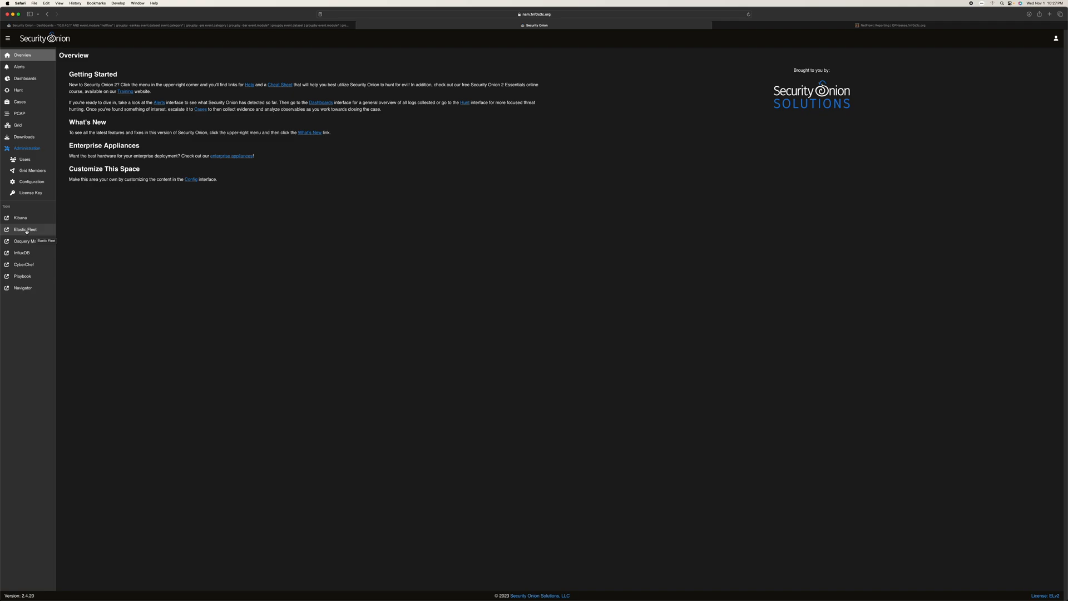
left_click(26, 230)
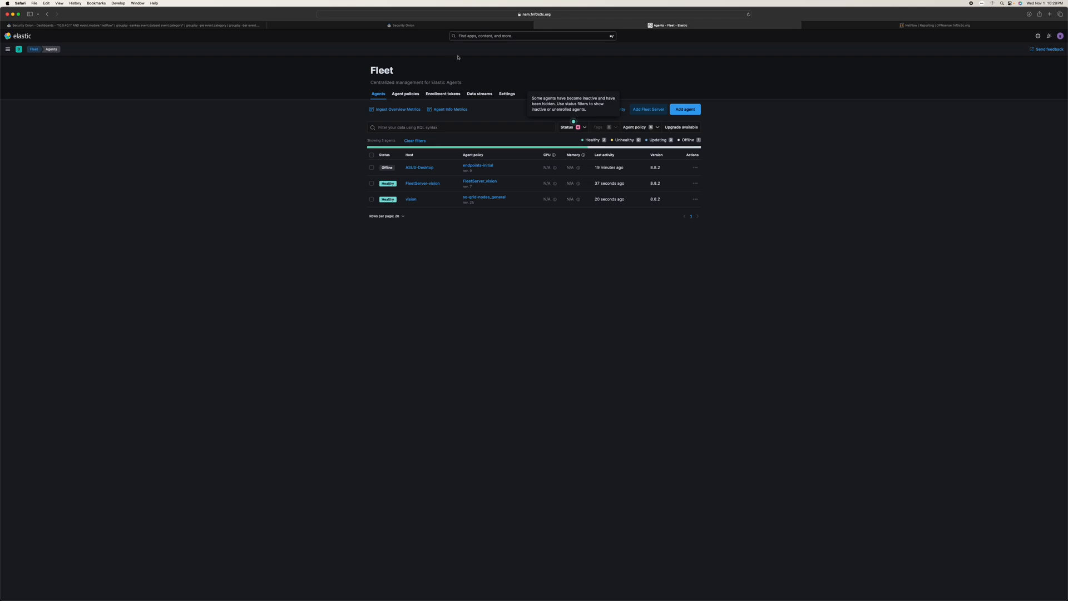
left_click(413, 96)
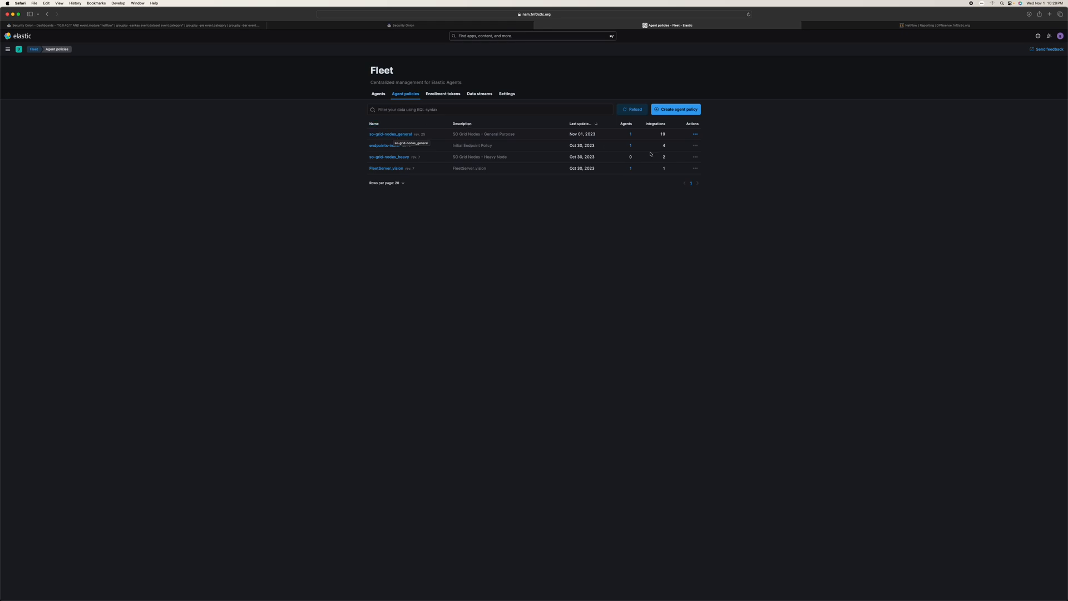
left_click(403, 135)
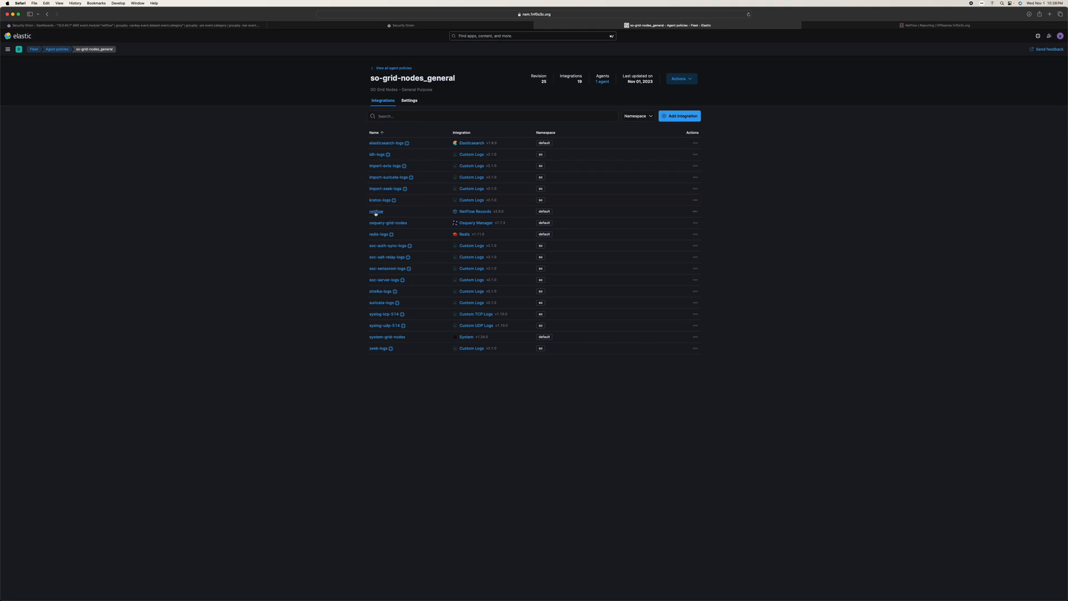
Step: Search the integrations for netflow and start adding NetFlow Records to the so-grid-nodes_general policy
left_click(678, 116)
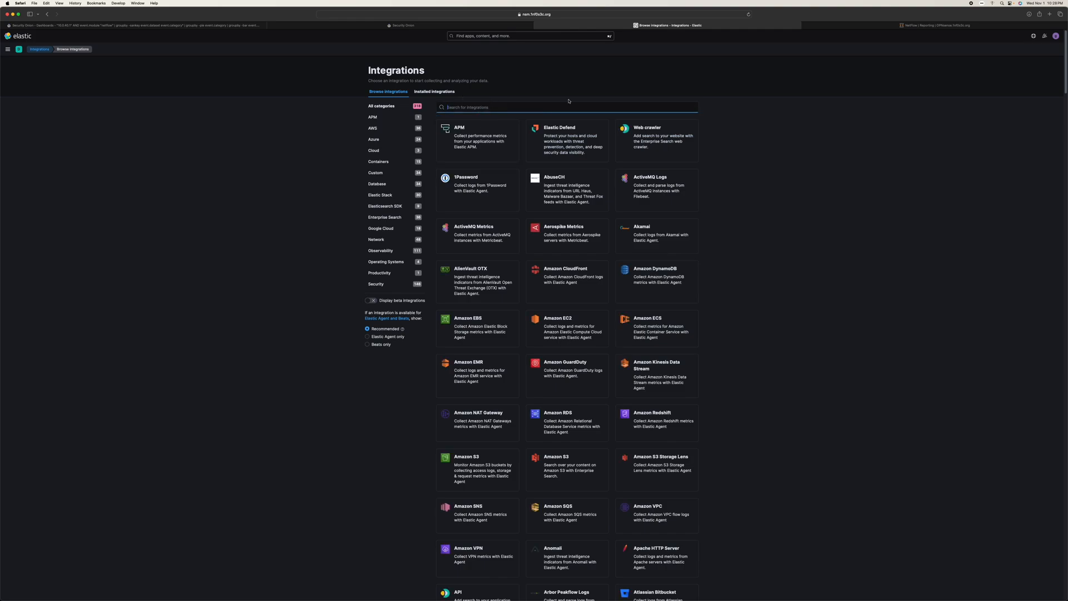
type("netflow")
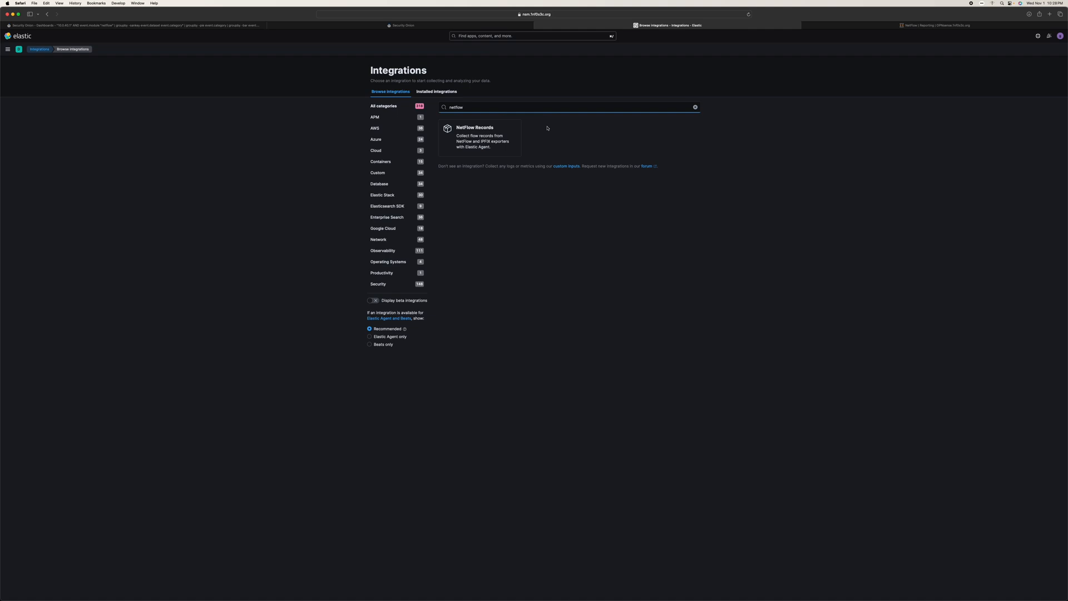
left_click(496, 133)
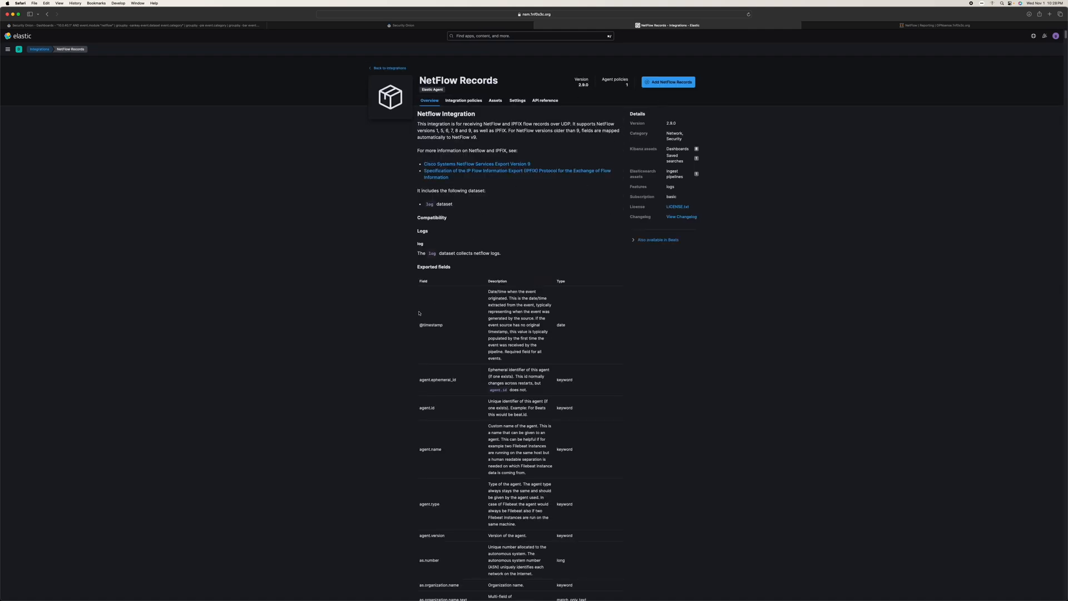
scroll(428, 357, "down", 20)
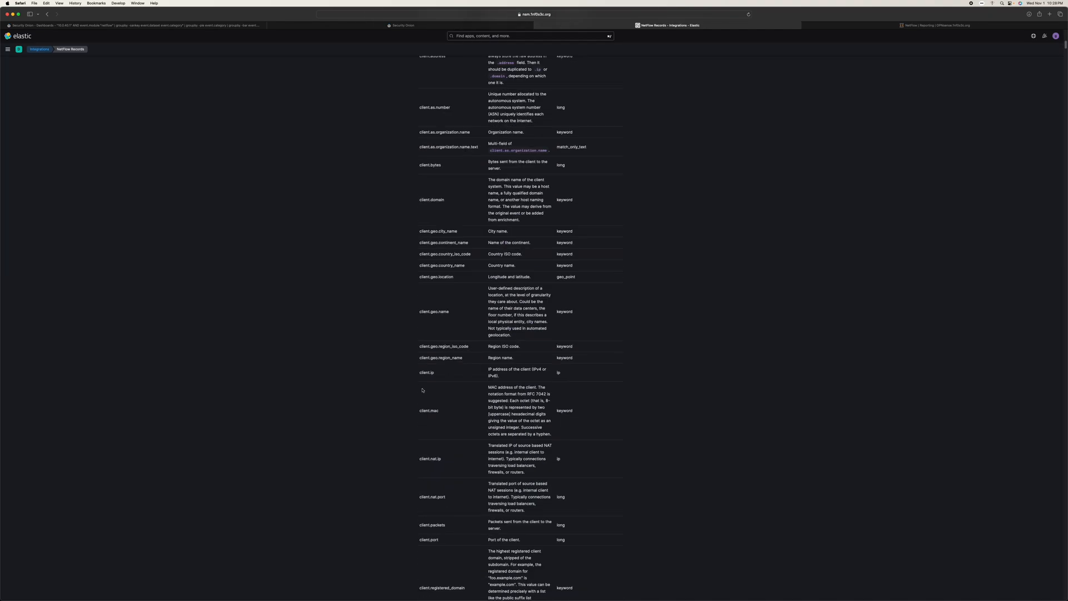
scroll(422, 390, "up", 20)
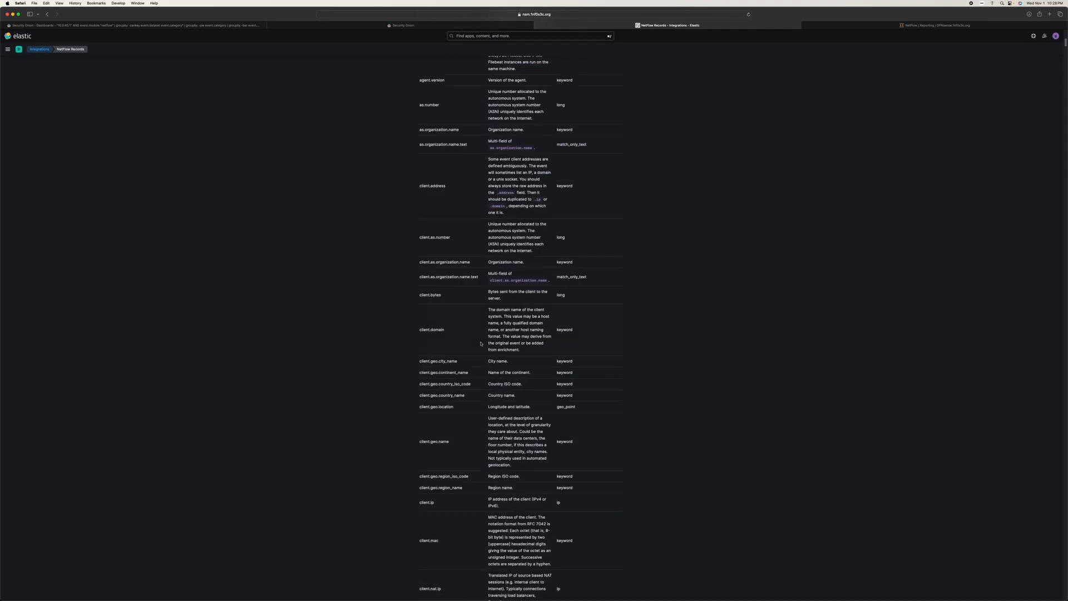
left_click(668, 82)
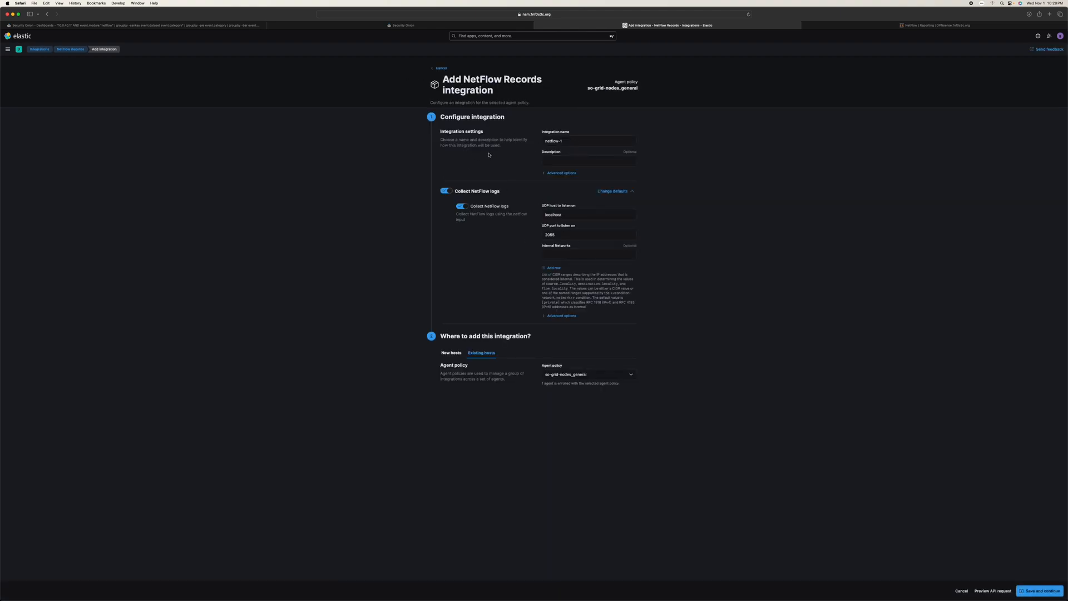
Step: Name the new NetFlow Records integration netflow
left_click(570, 143)
left_click_drag(556, 143, 563, 143)
key("BackSpace")
Step: Set the UDP host to listen on to 0.0.0.0 and check the UDP listening port
left_click(547, 228)
left_click(556, 213)
left_click_drag(567, 214, 536, 205)
left_click(573, 218)
left_click_drag(569, 214, 508, 196)
type("0.0.0.0")
left_click(533, 236)
left_click(544, 234)
left_click(505, 237)
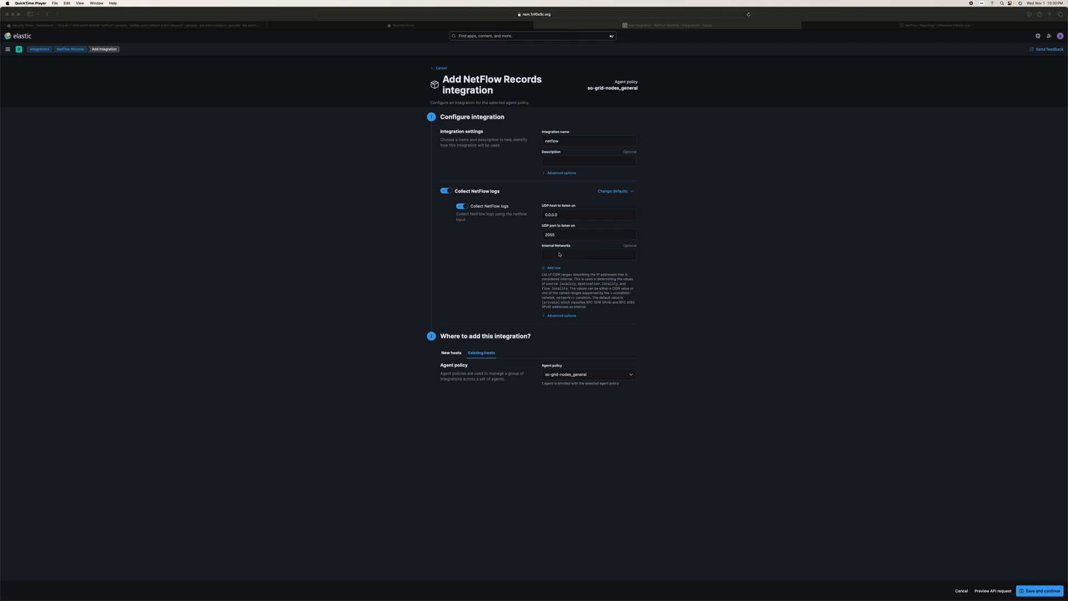
Step: Check the internal networks description and the agent policy choices, and cancel adding the integration
left_click(565, 256)
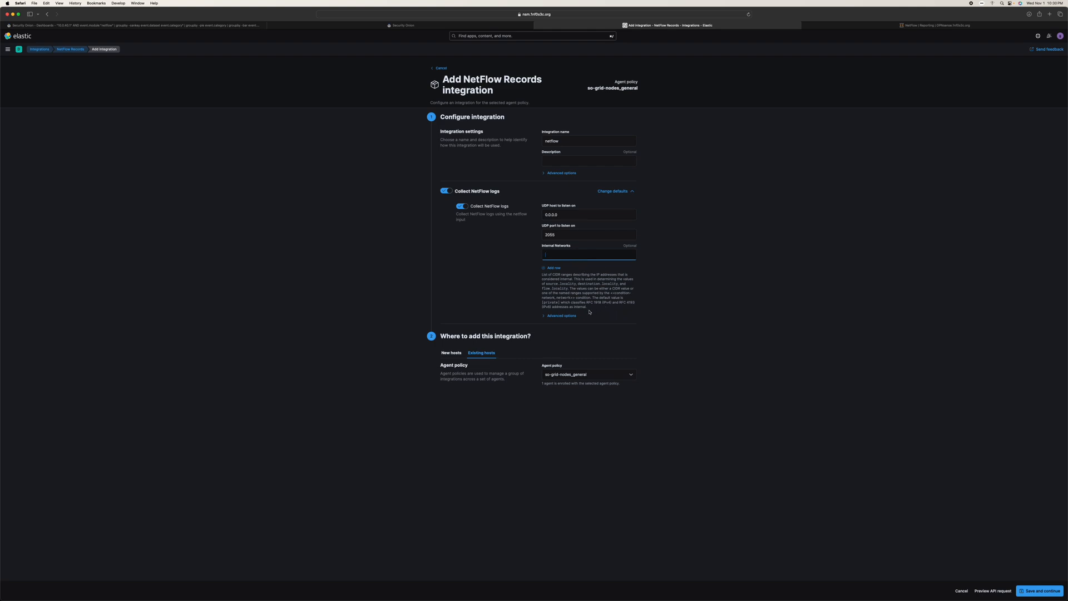
left_click_drag(624, 303, 644, 306)
left_click(617, 304)
left_click(602, 374)
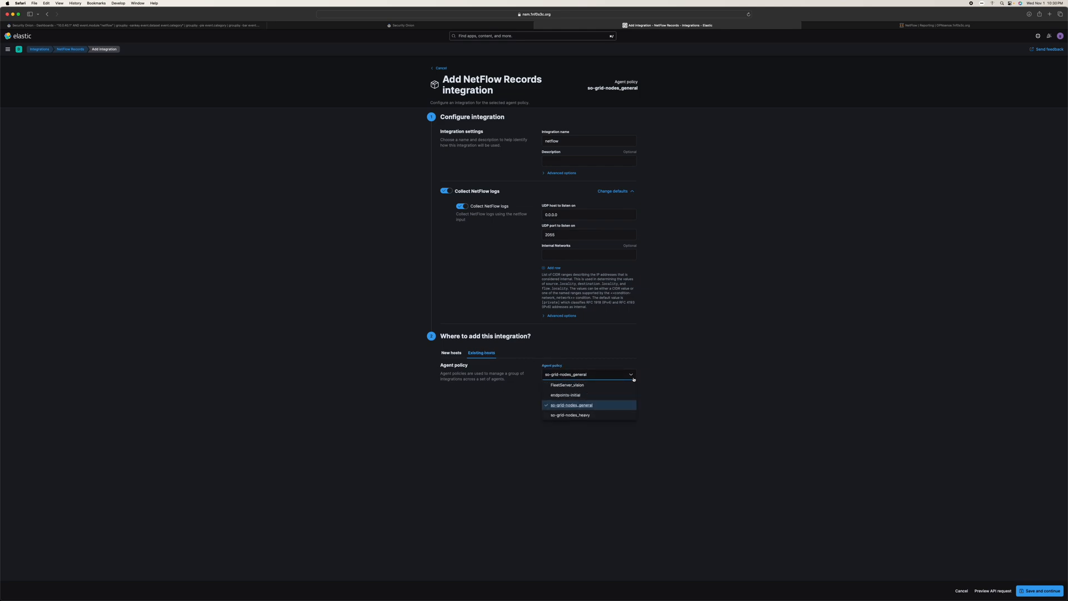
left_click(658, 370)
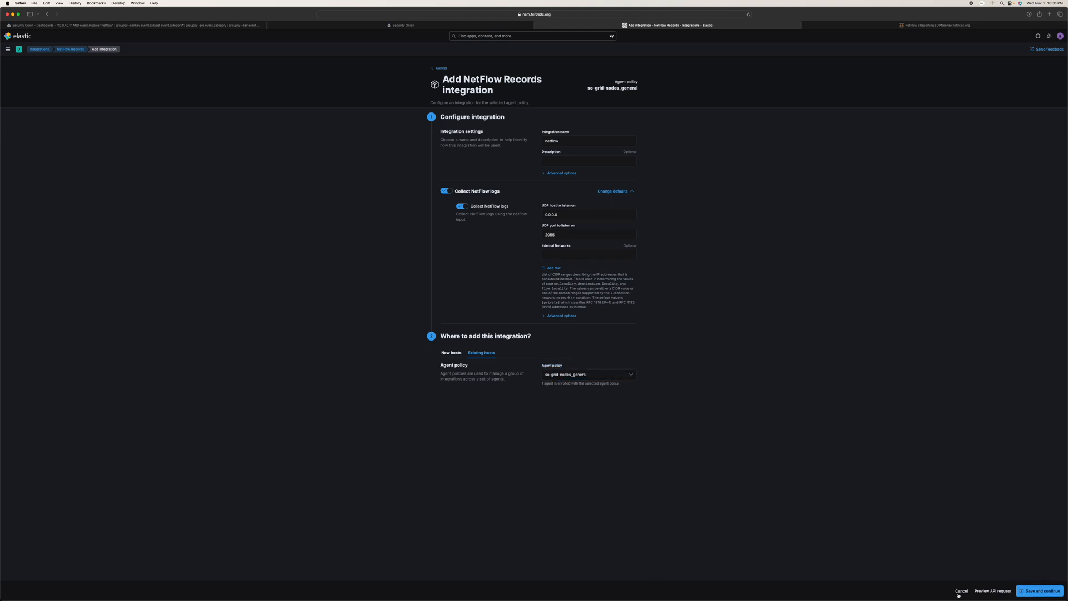
left_click(961, 591)
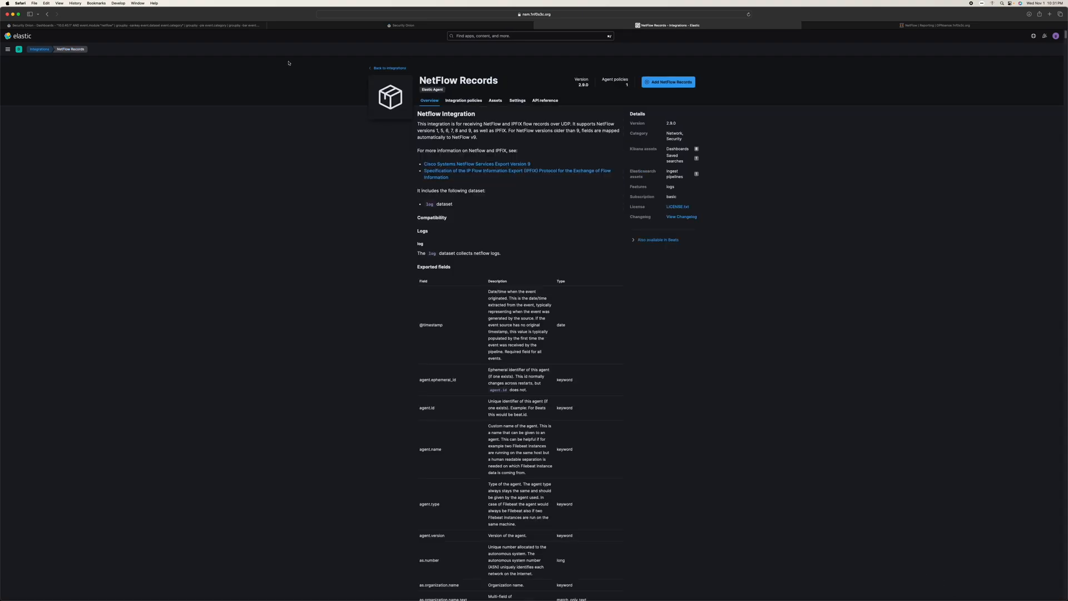
Step: Return to the so-grid-nodes_general policy and open its existing netflow integration to check the settings
left_click(34, 50)
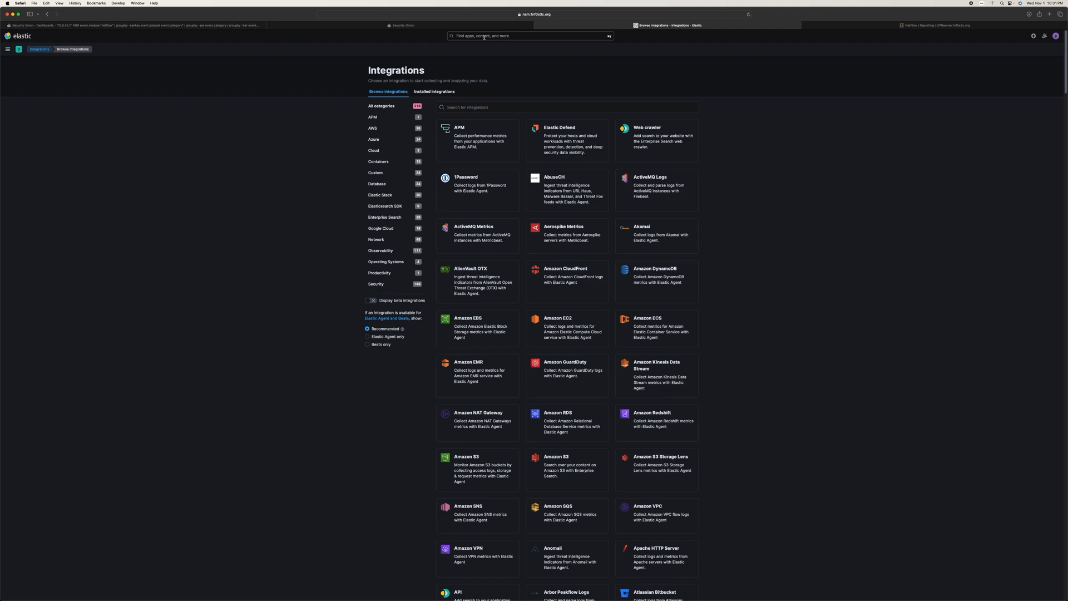
left_click(47, 15)
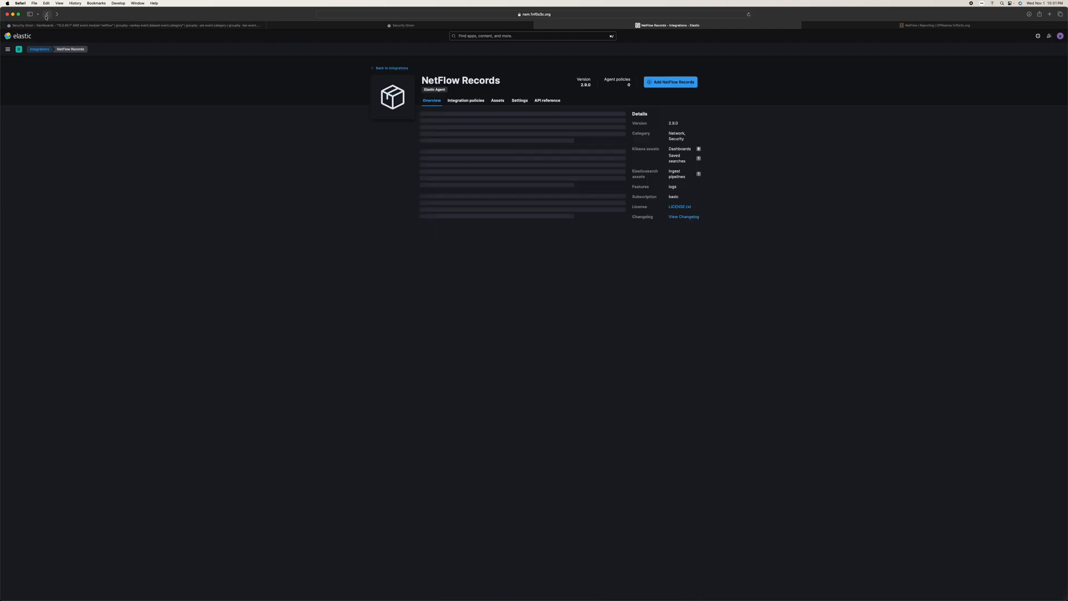
left_click(47, 15)
left_click(47, 15)
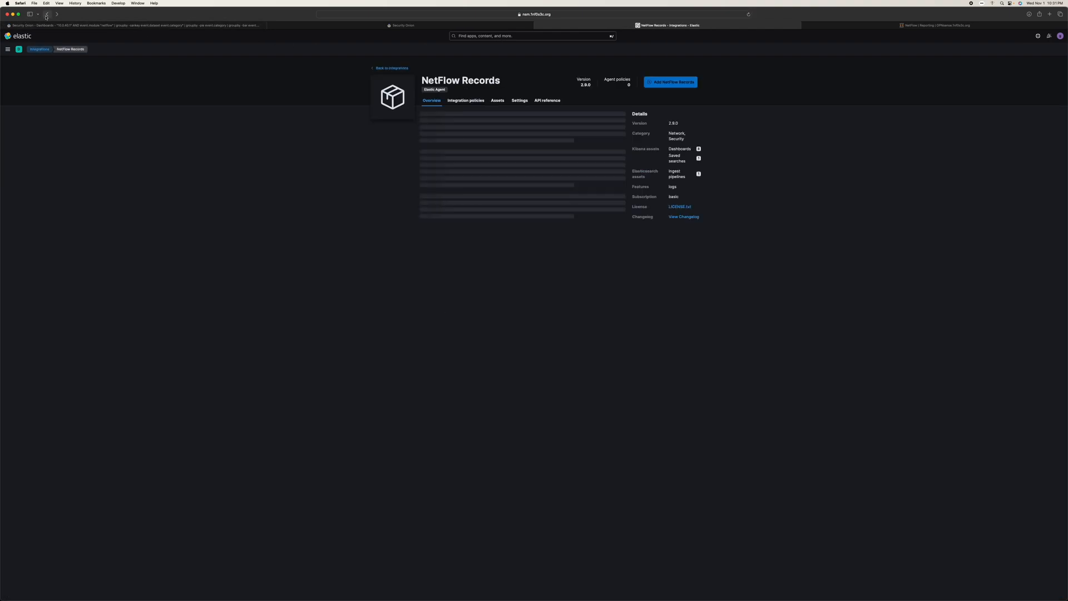
left_click(47, 15)
left_click(47, 15)
left_click(47, 15)
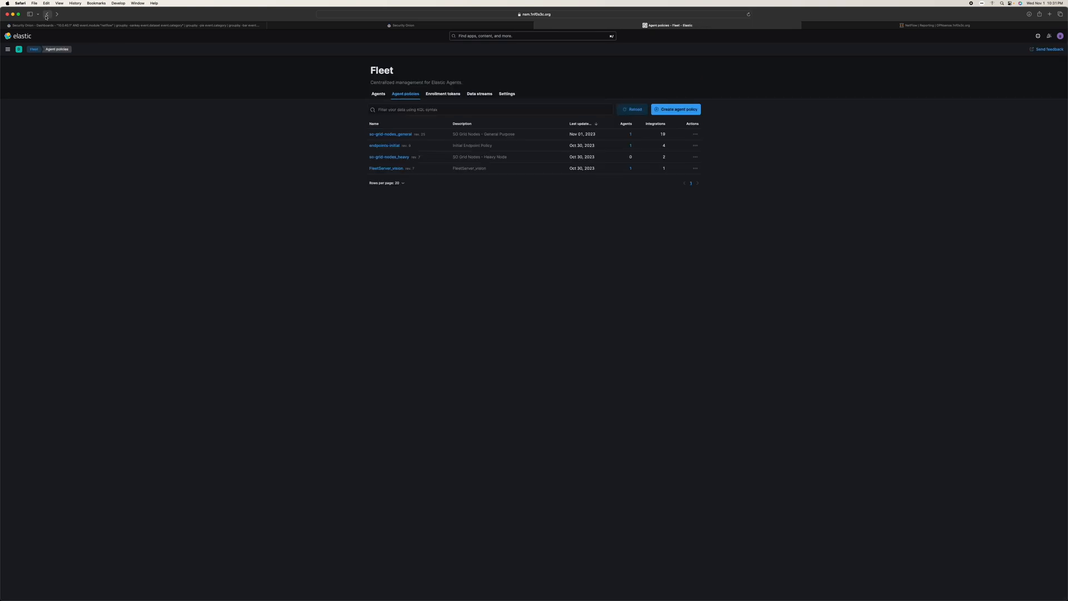
left_click(382, 135)
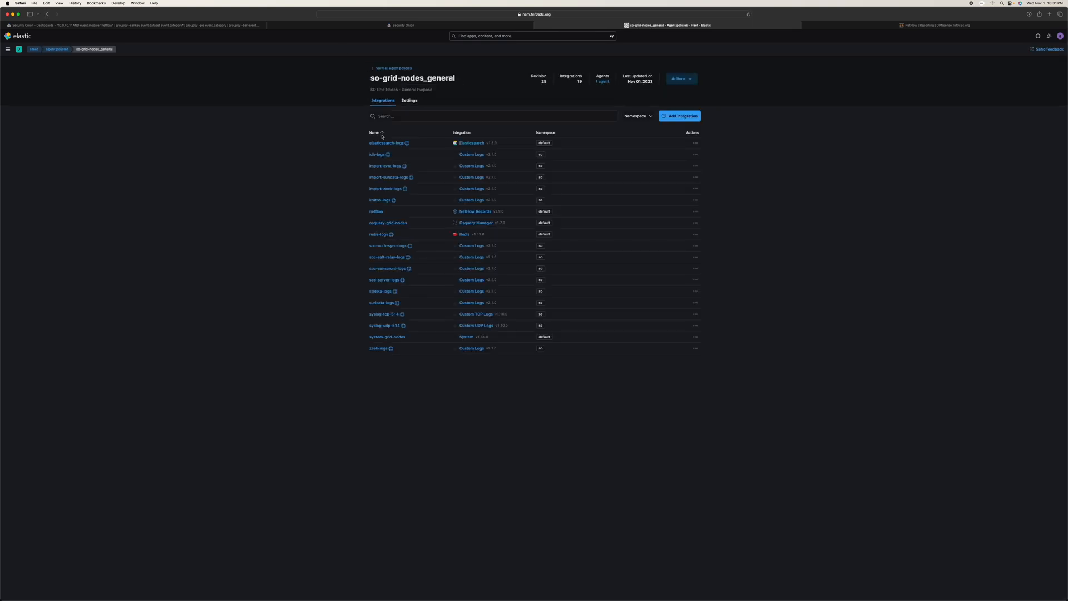
left_click(376, 211)
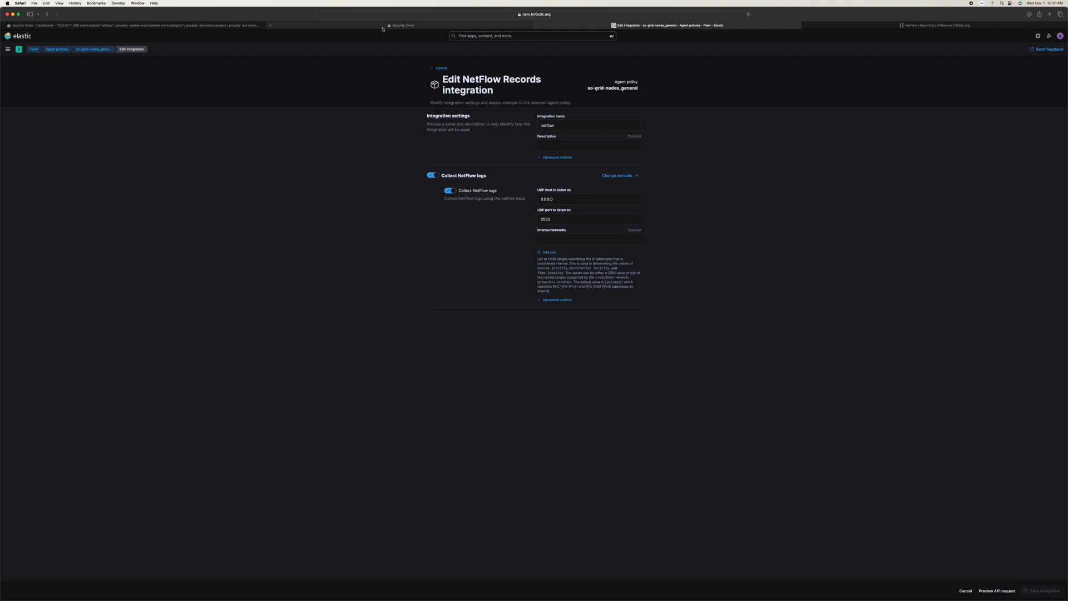
Step: Show all advanced settings in Security Onion's grid configuration and expand the firewall hostgroups
left_click(401, 25)
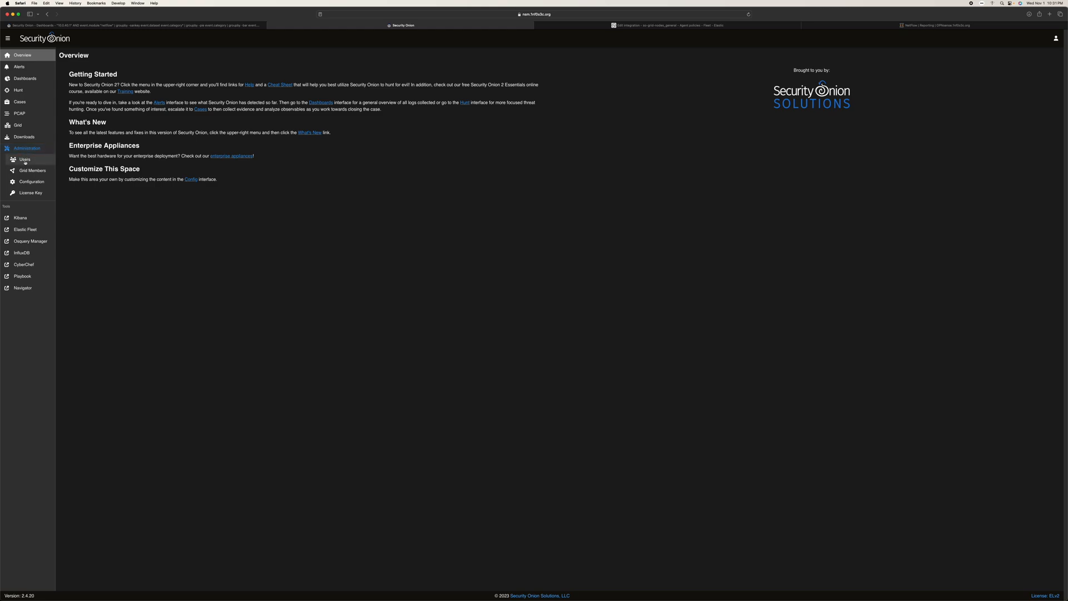
left_click(32, 181)
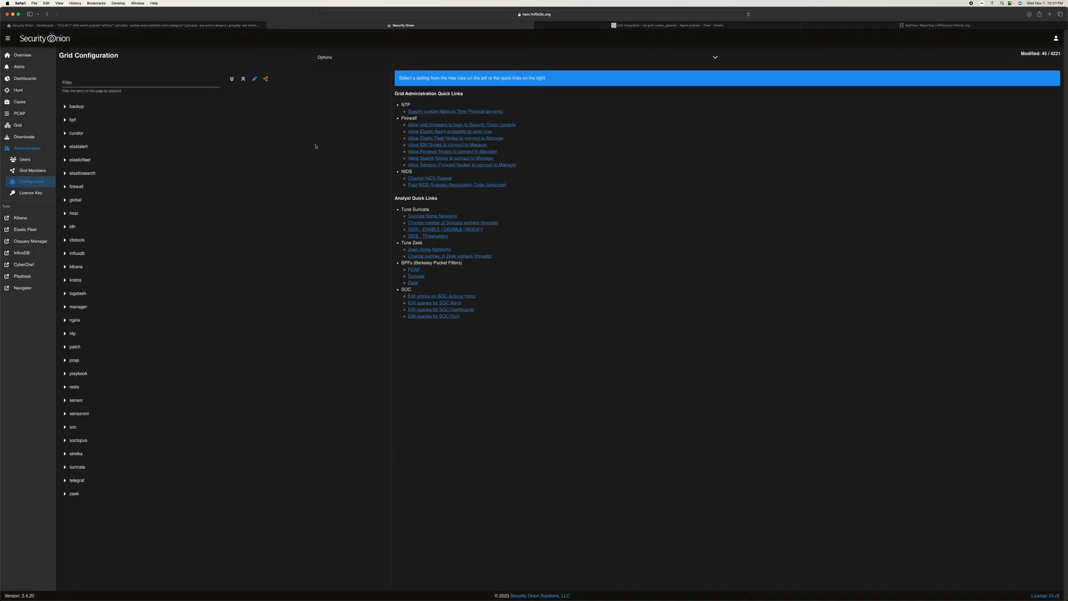
left_click(392, 56)
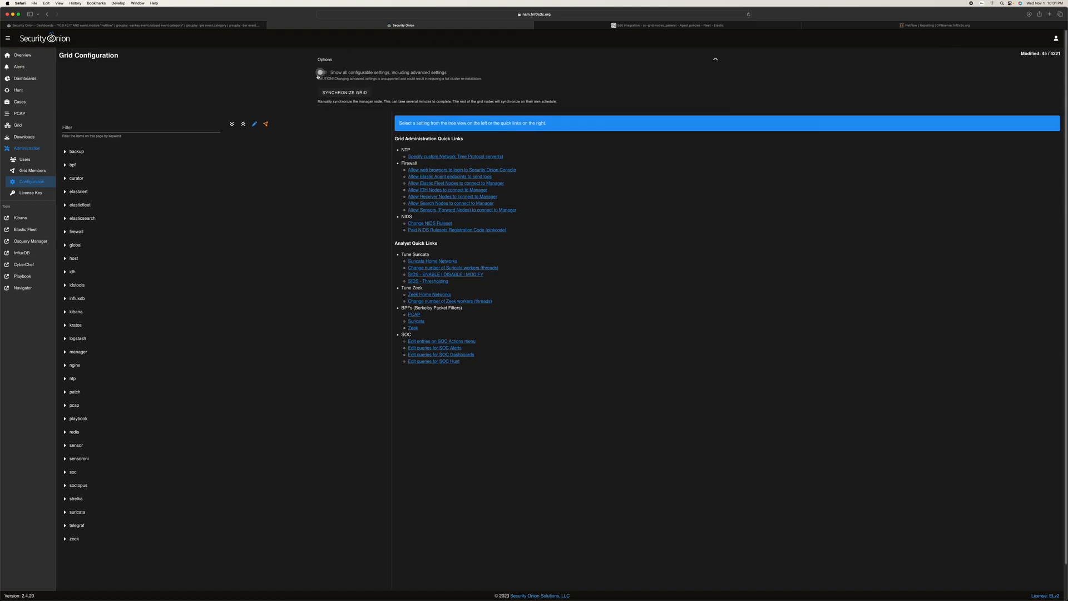
left_click(321, 72)
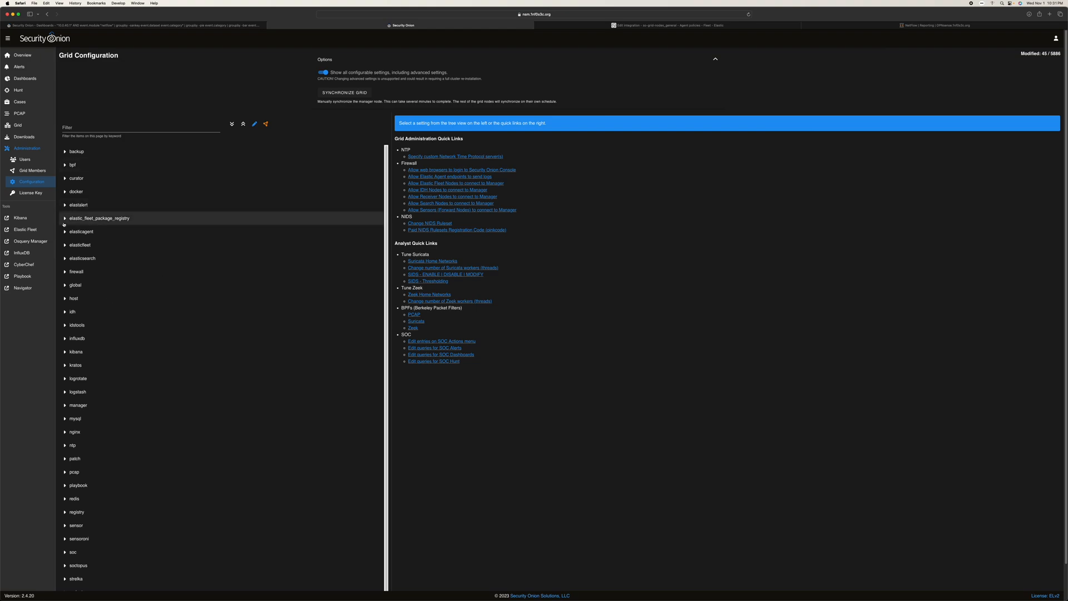
left_click(73, 272)
left_click(75, 286)
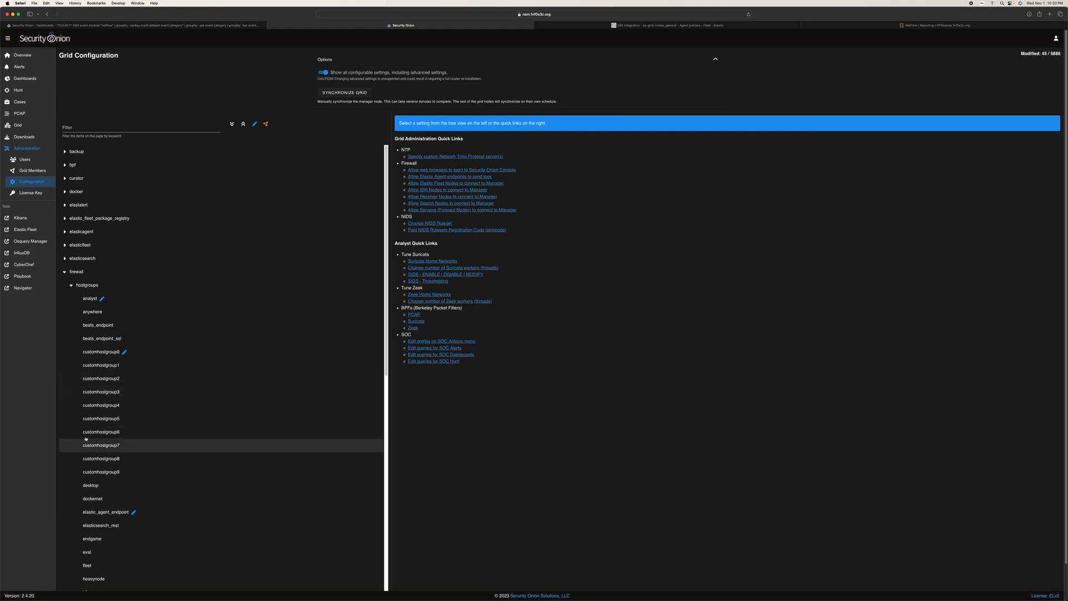
Step: Enter 10.0.50.1/32 as the allowed address for customhostgroup1 and discard the entry
left_click(95, 368)
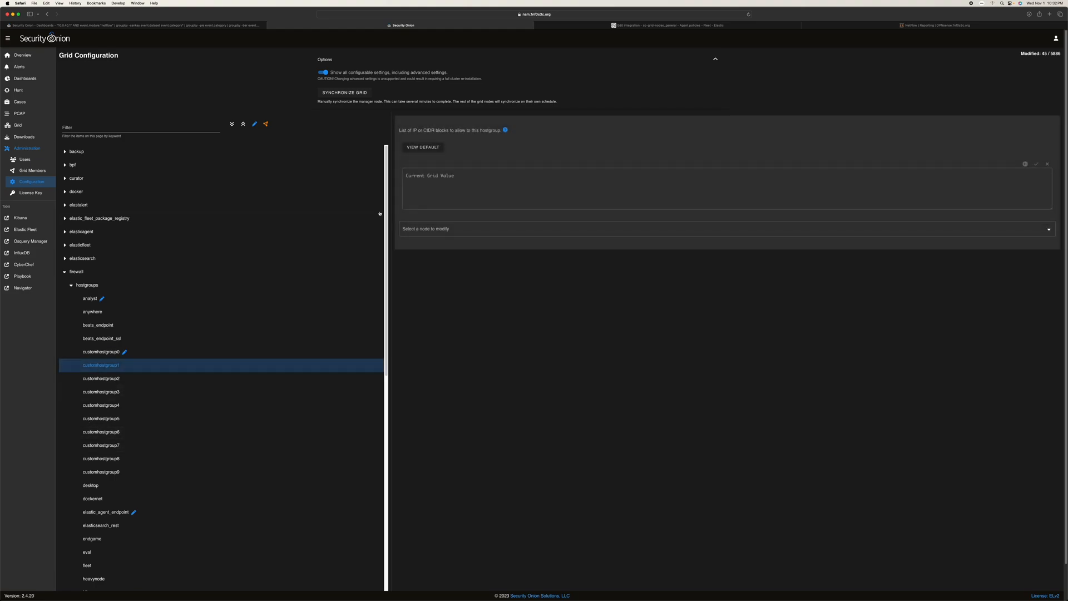
left_click(417, 184)
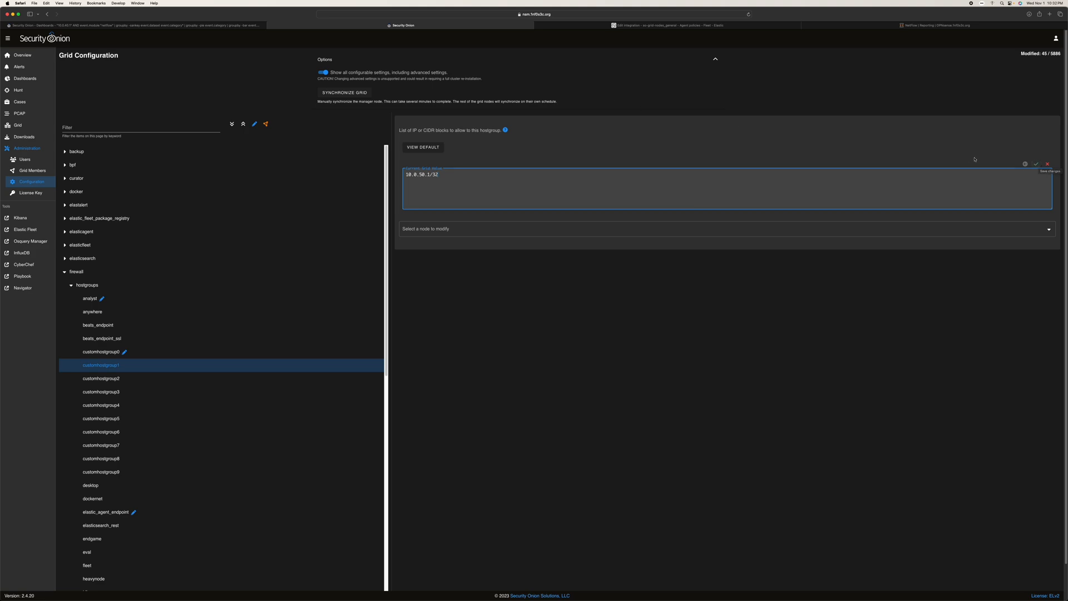
left_click(1047, 164)
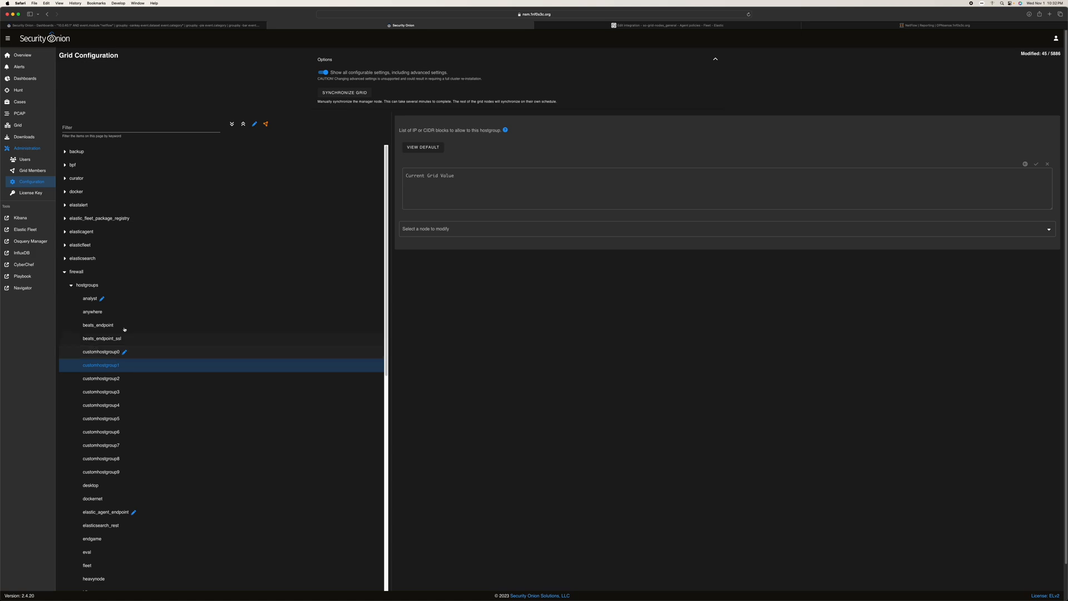
Step: Collapse the firewall hostgroups, expand portgroups, and open the udp setting of customportgroup0
left_click(71, 286)
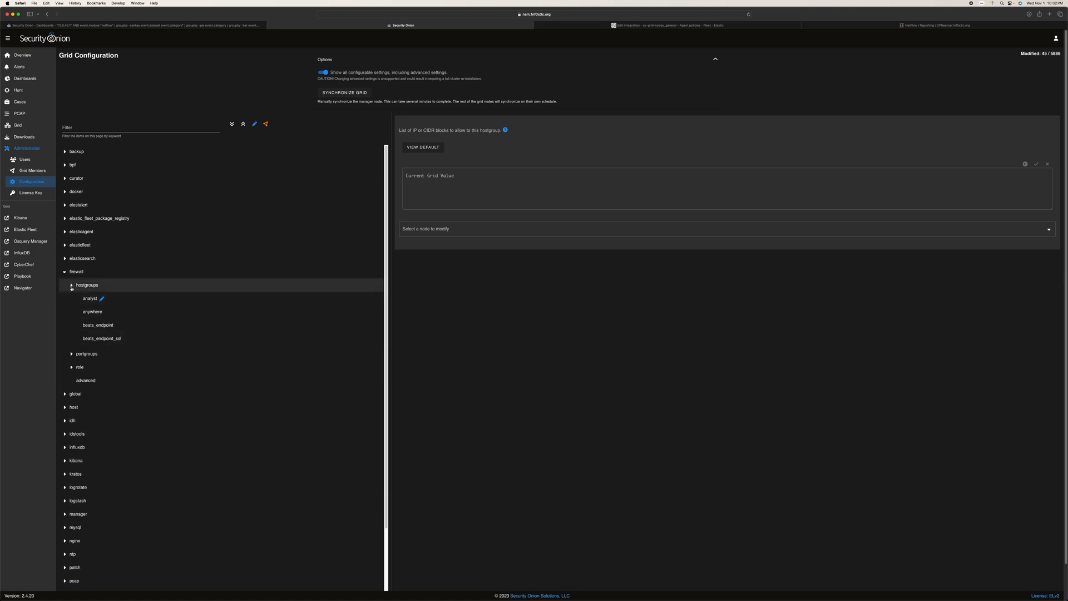
left_click(70, 300)
left_click(116, 396)
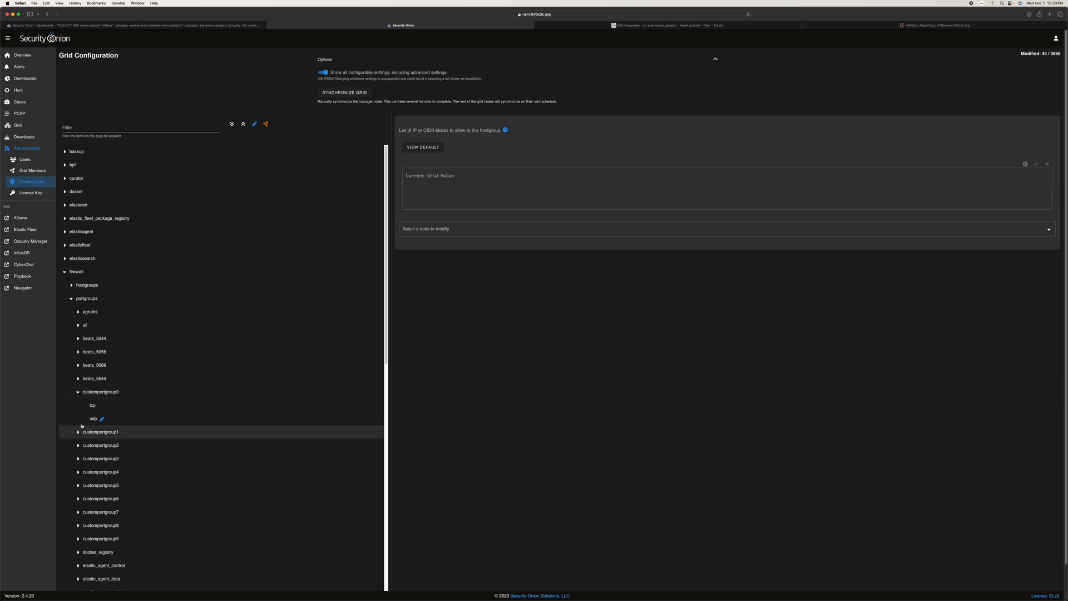
left_click(94, 418)
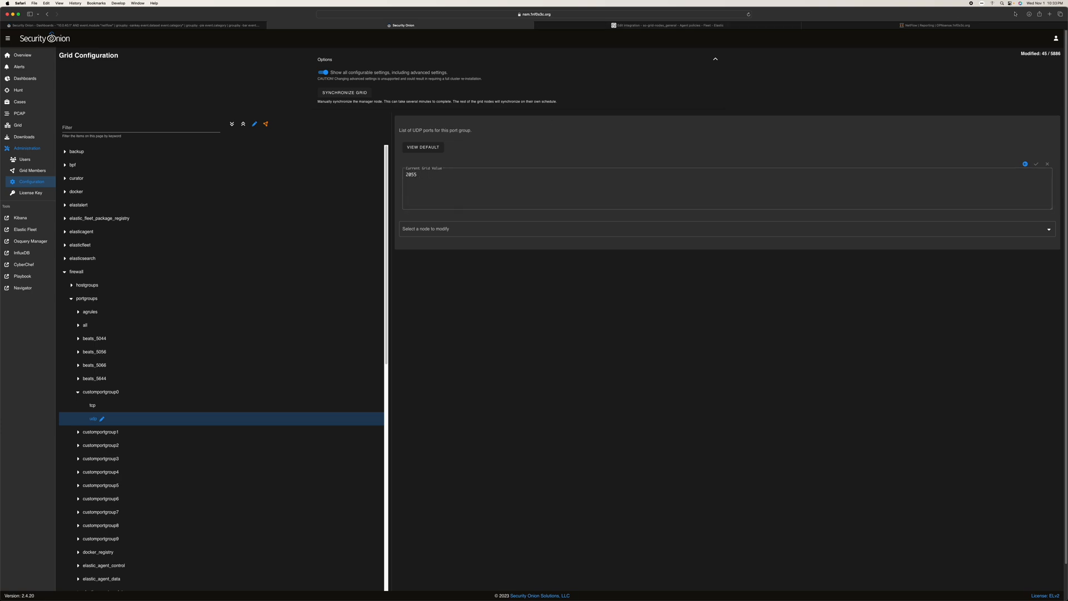
Step: Compare customportgroup0's UDP port with the netflow integration's listening port and the OPNsense NetFlow destinations, and return to Grid Configuration
left_click(754, 26)
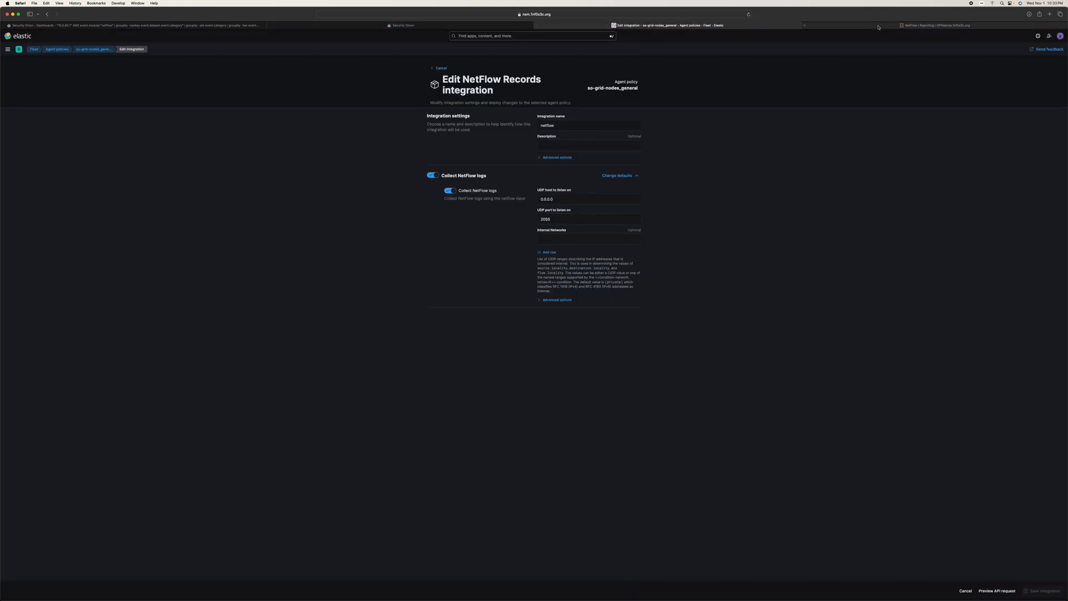
left_click(831, 26)
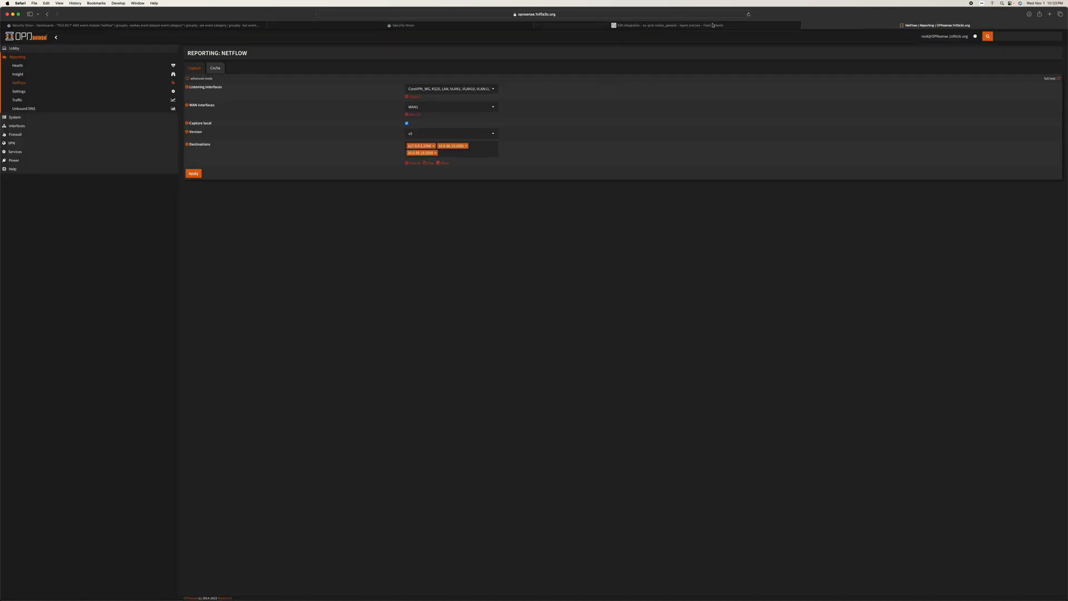
left_click(712, 25)
left_click(411, 26)
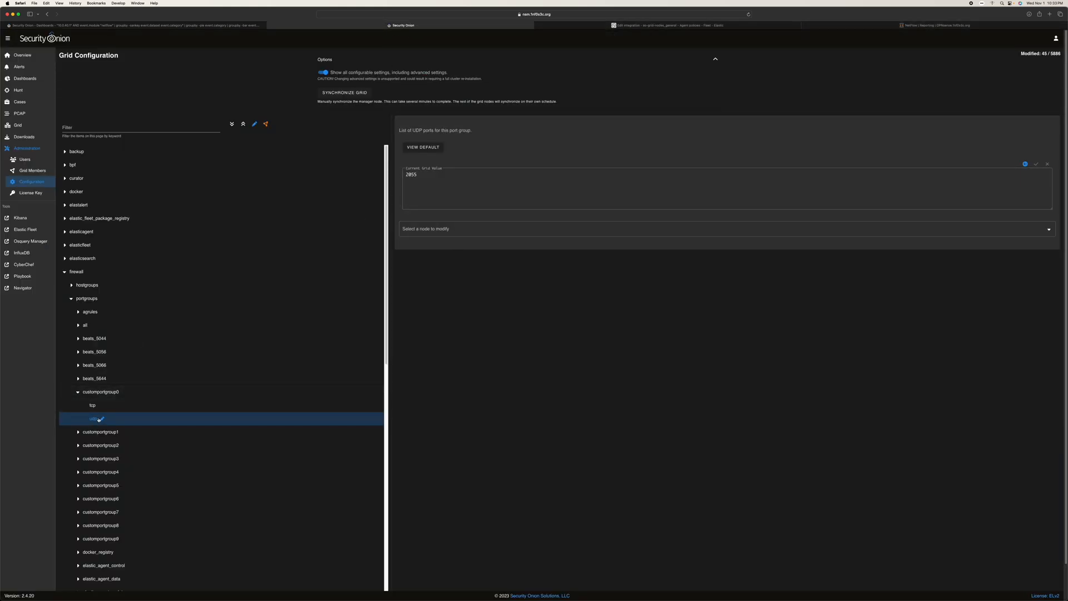
left_click(935, 25)
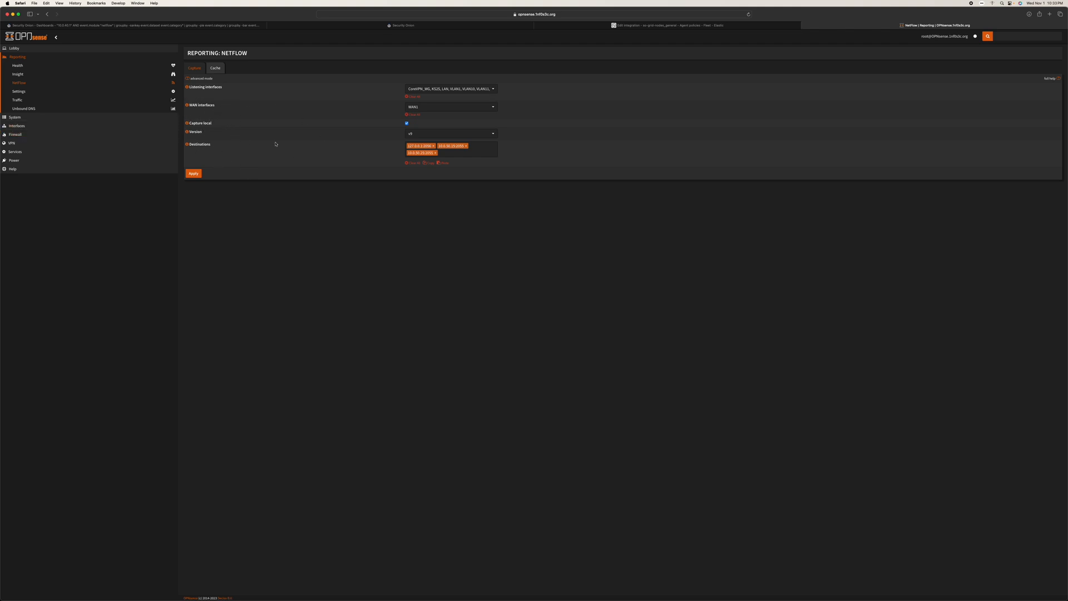
left_click(621, 28)
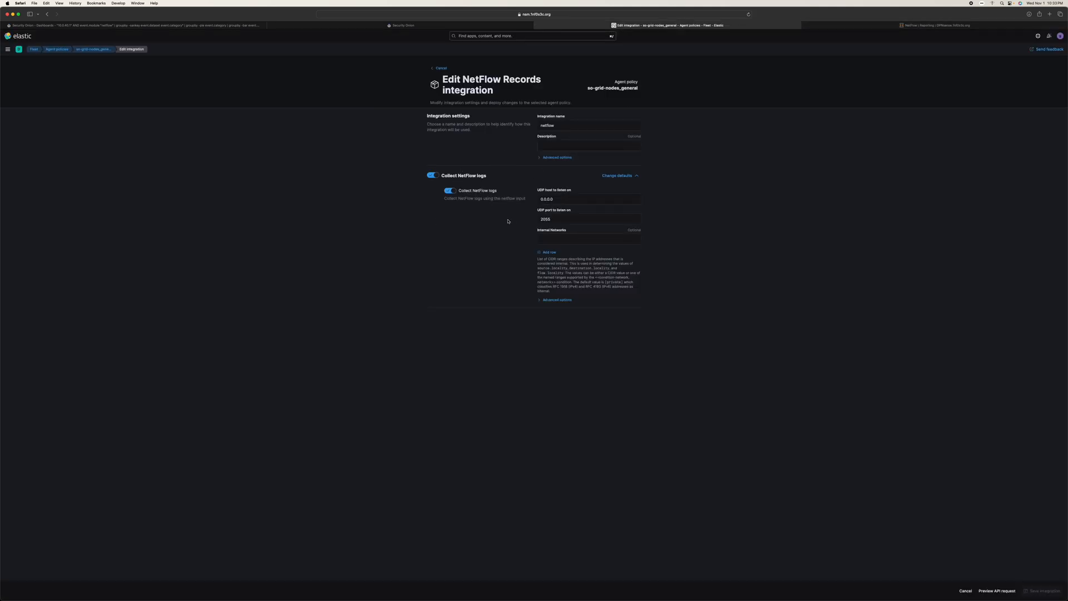
left_click(414, 26)
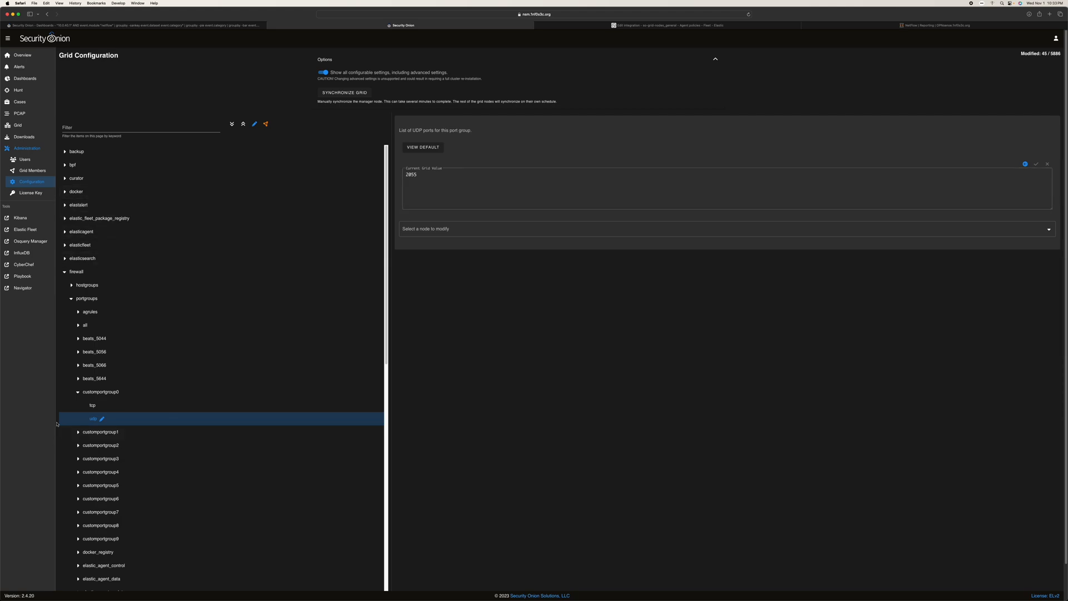
Step: Check the tcp port list of customportgroup0 and reopen its udp port list
left_click(96, 409)
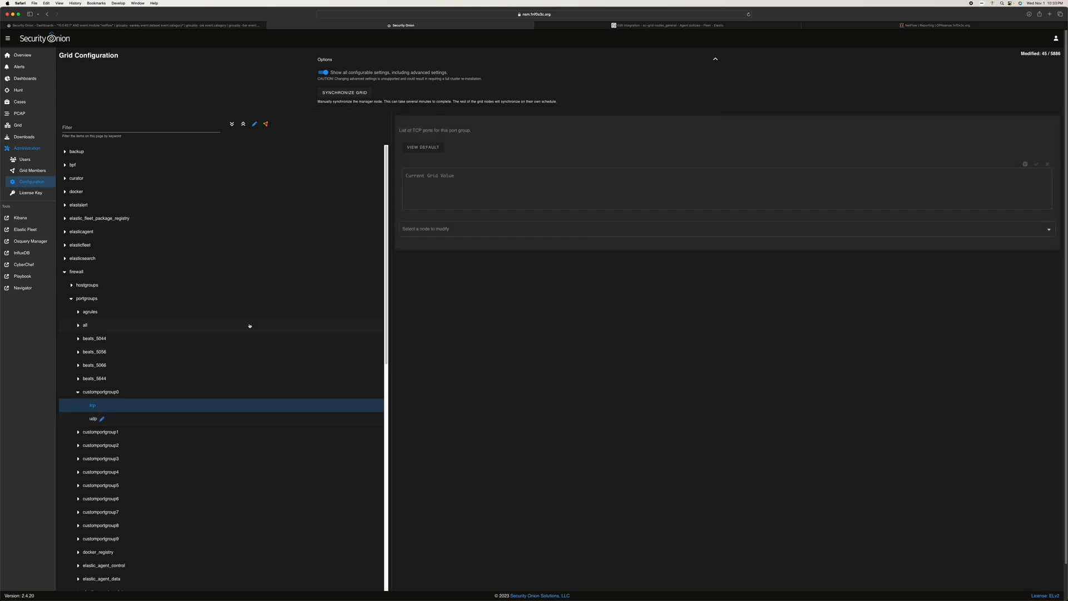
left_click(122, 418)
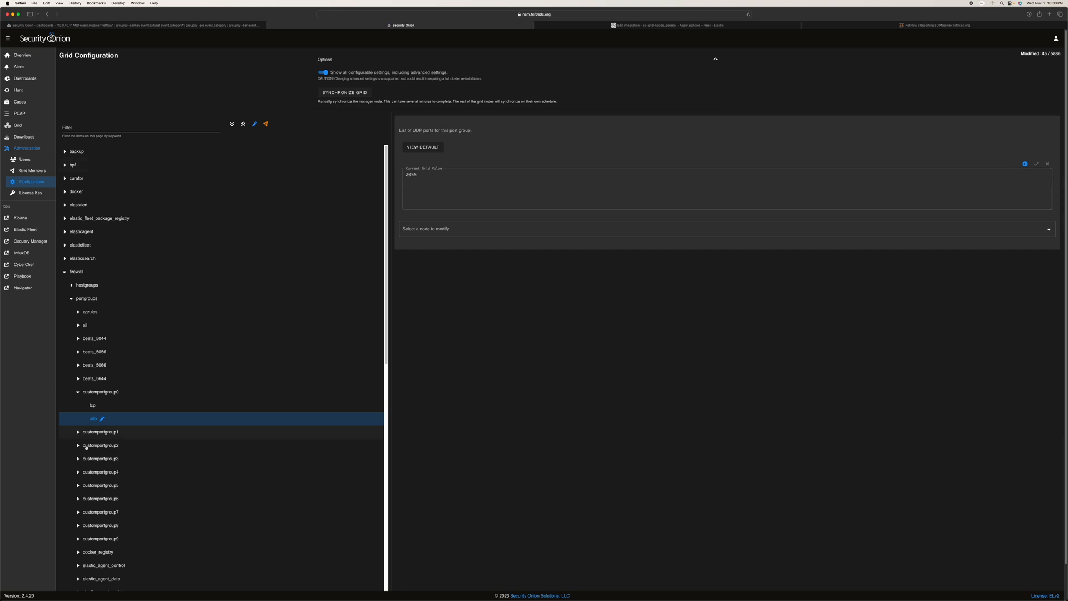
Step: Open the portgroups setting of customhostgroup0 in the managersearch role's DOCKER-USER chain and check its assigned port group
left_click(73, 298)
left_click(72, 312)
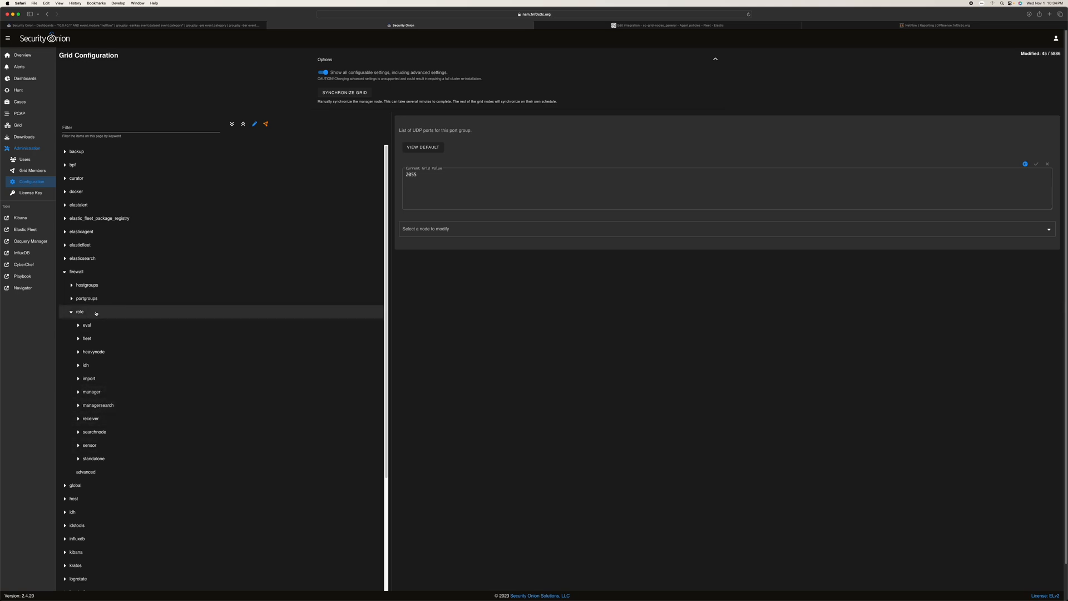
left_click(81, 406)
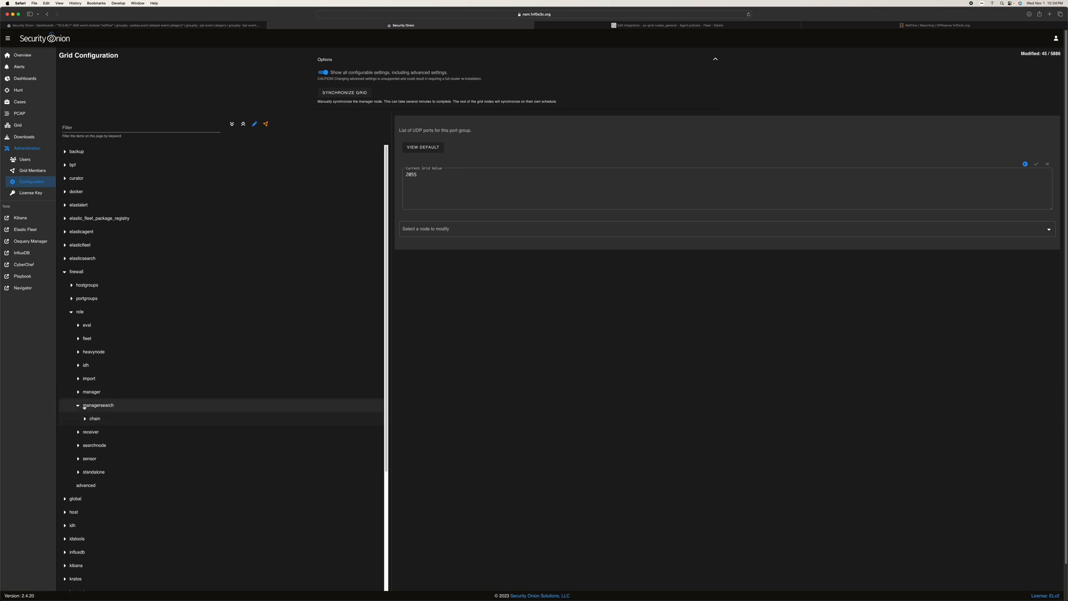
left_click(85, 419)
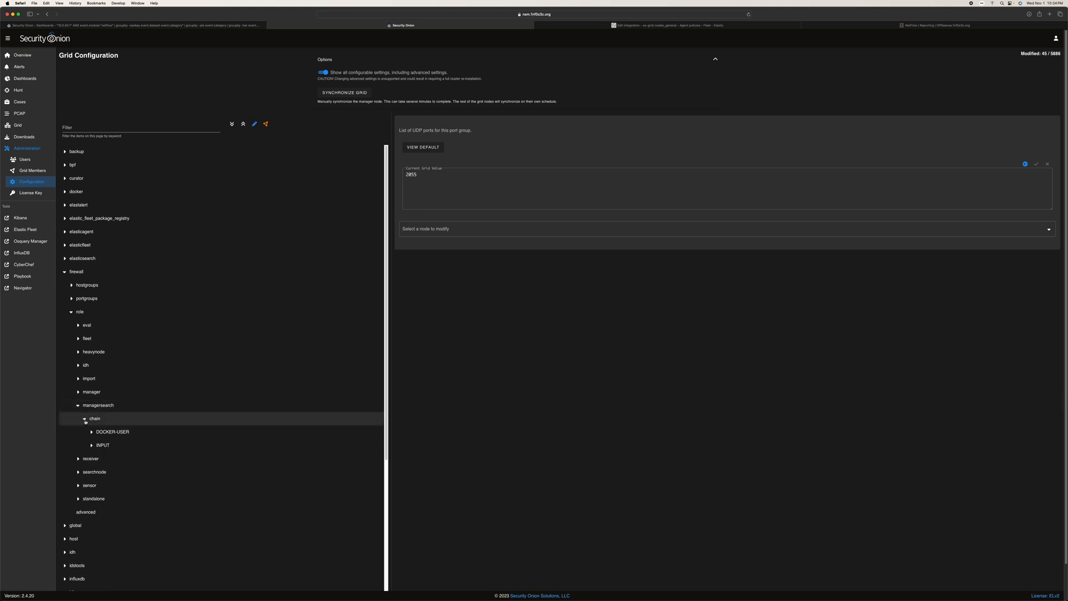
left_click(92, 432)
left_click(98, 445)
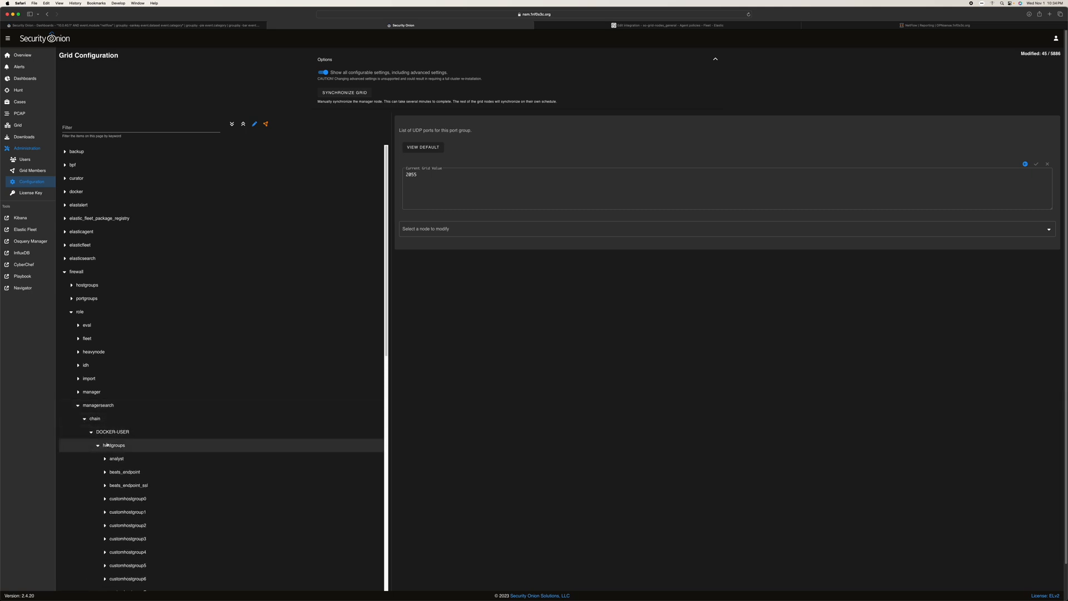
left_click(114, 499)
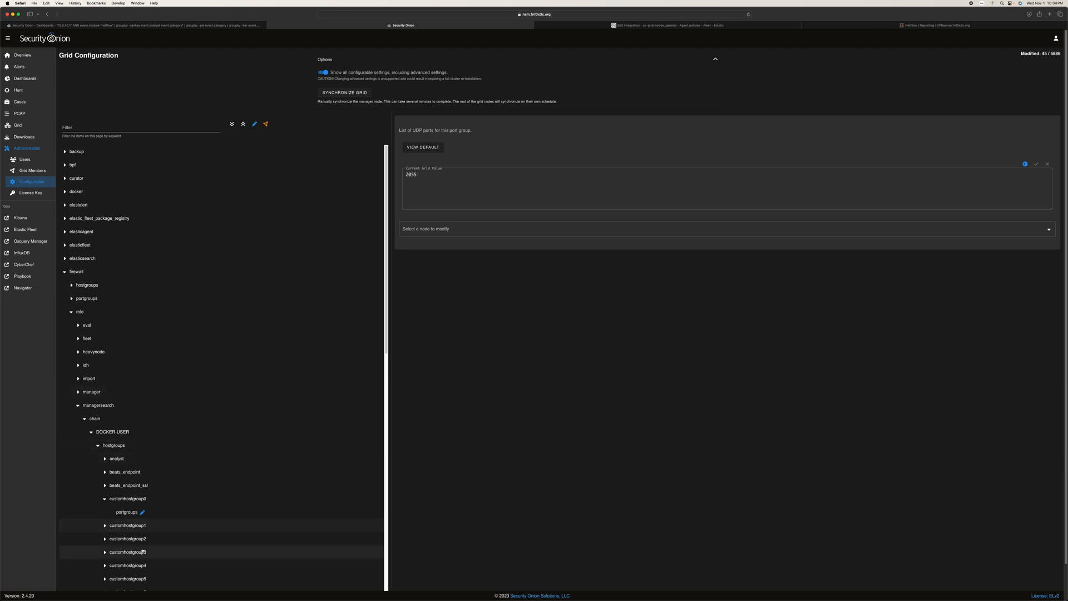
left_click(124, 513)
left_click_drag(458, 177, 405, 175)
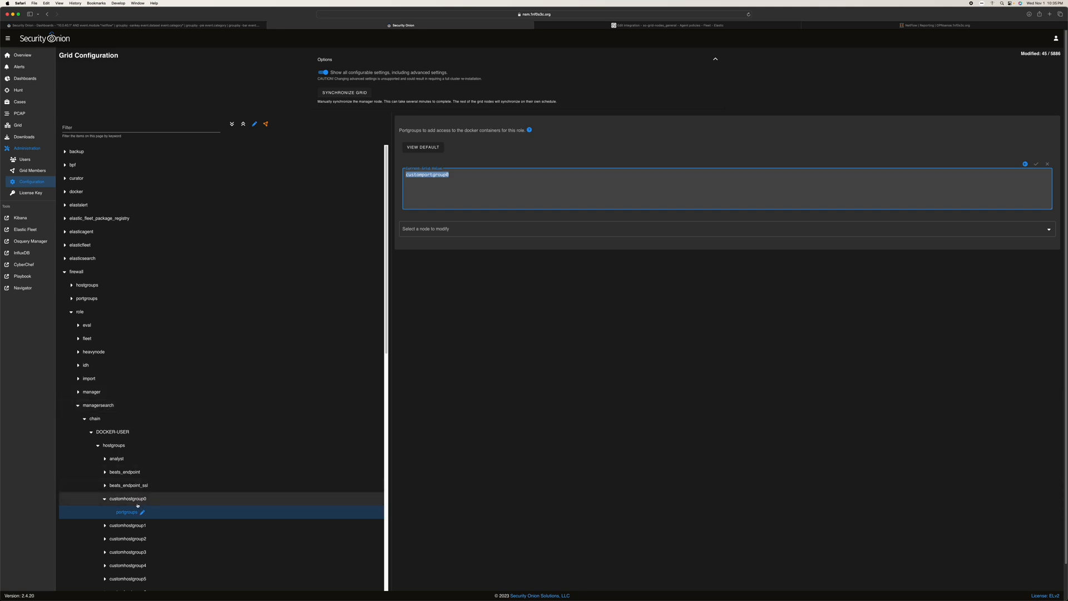
left_click_drag(454, 179, 370, 176)
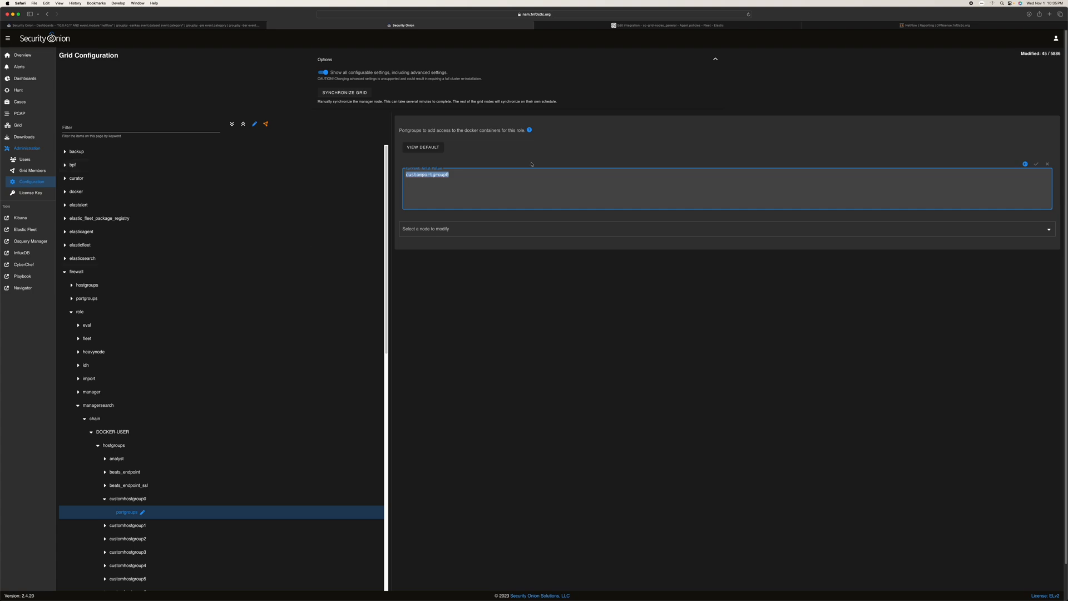
Step: Check the customhostgroup0 portgroups in the managersearch role's INPUT chain and synchronize the grid
left_click(91, 433)
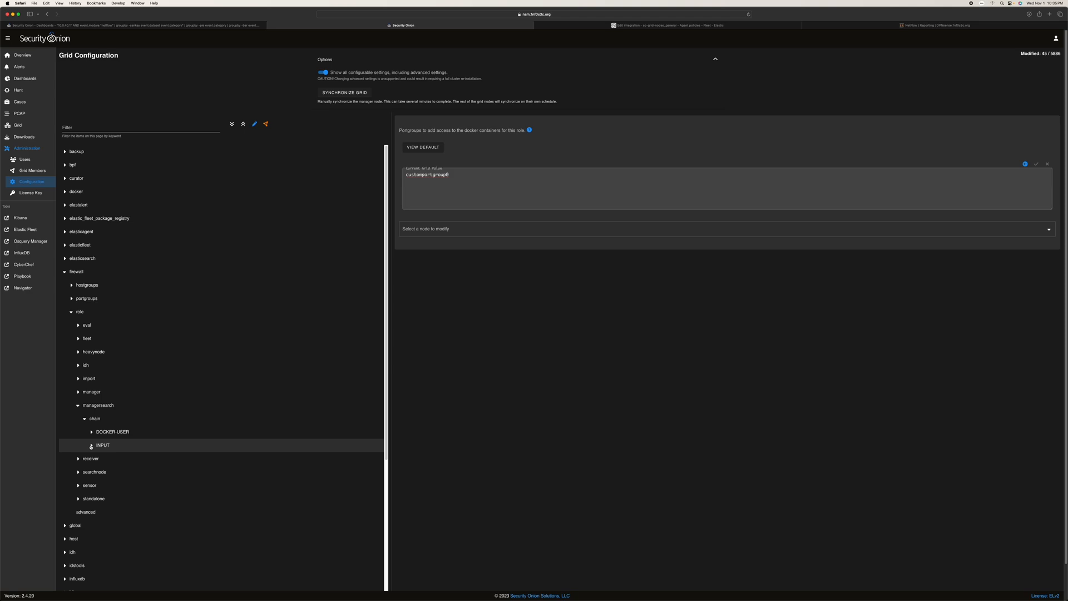
left_click(91, 445)
left_click(97, 458)
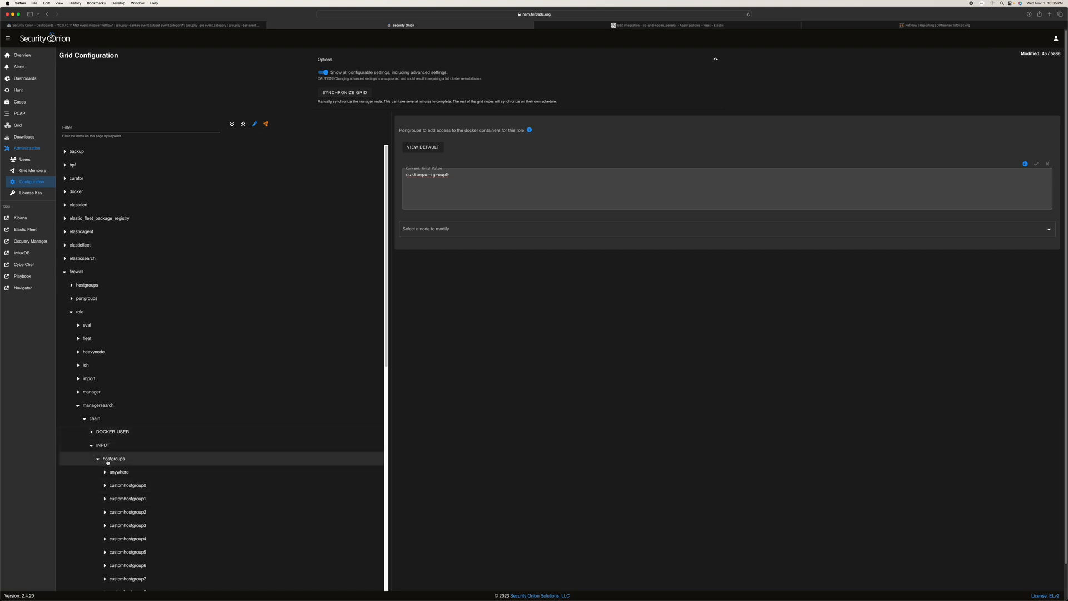
left_click(107, 487)
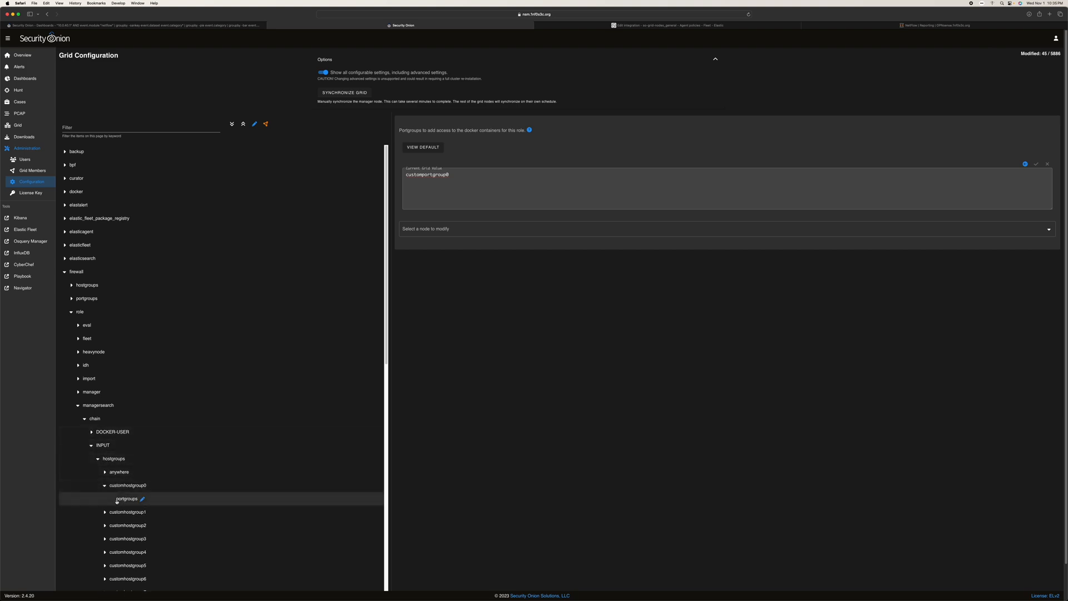
left_click(121, 499)
left_click(458, 178)
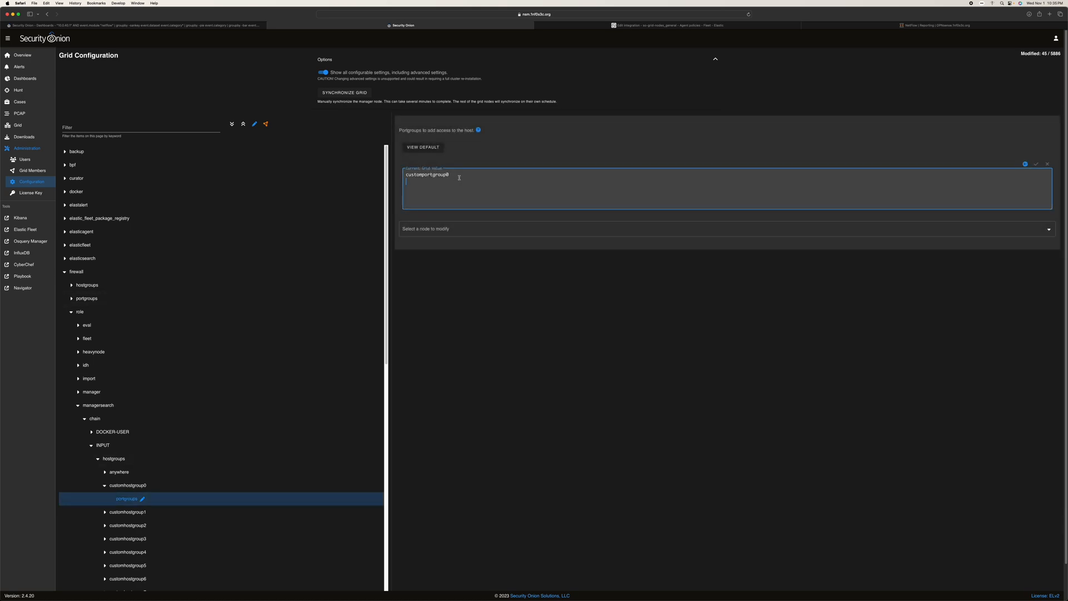
left_click_drag(439, 174, 396, 175)
left_click(345, 93)
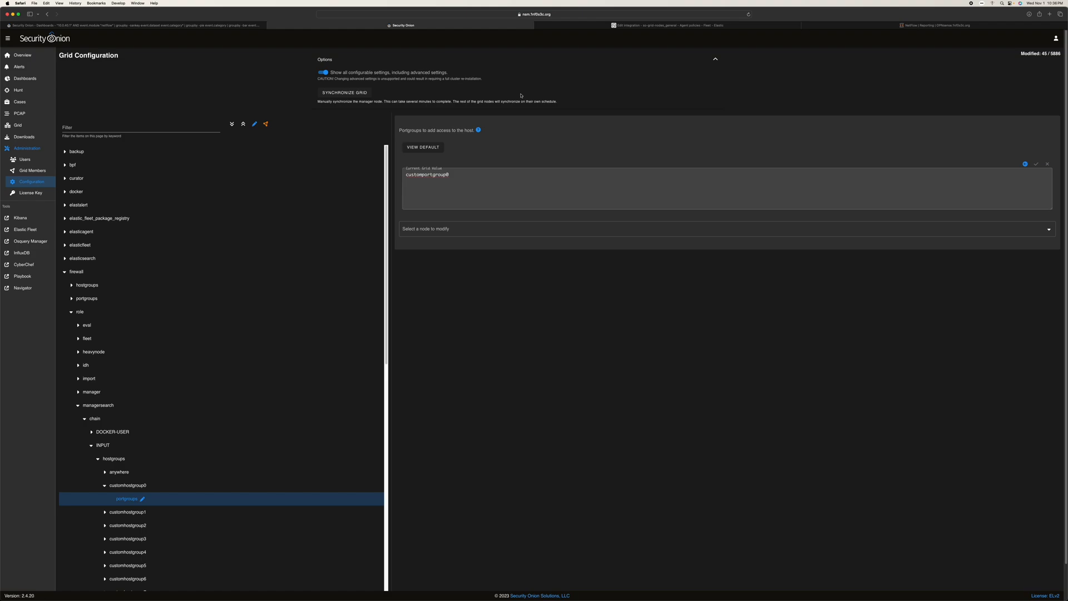
Step: Switch to the netflow dashboard, check the event.module filter in its query, and expand the first listed event
left_click(233, 26)
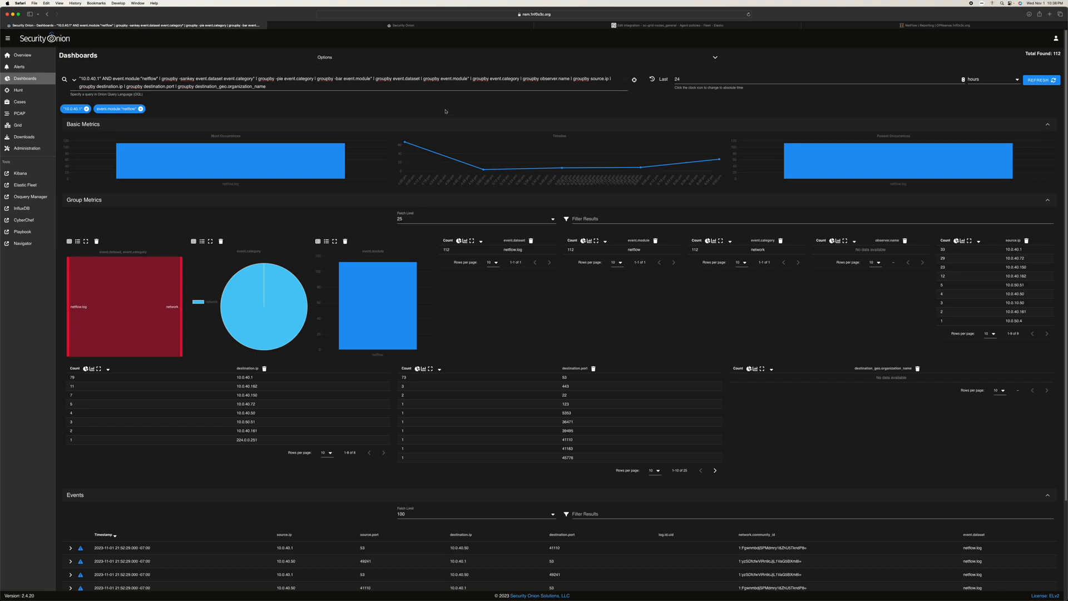
left_click_drag(113, 79, 160, 79)
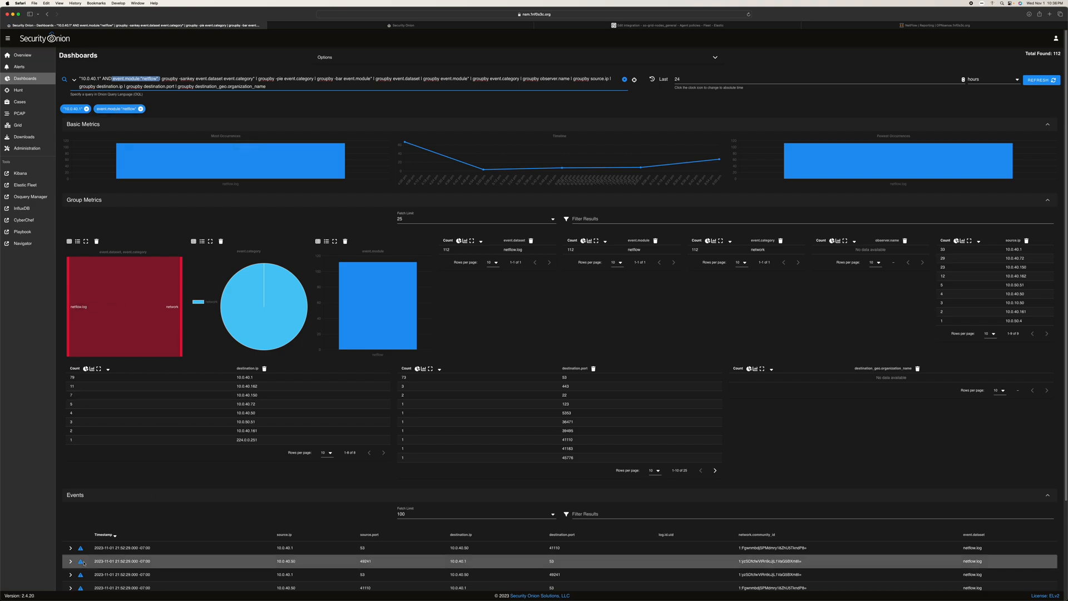
left_click(70, 548)
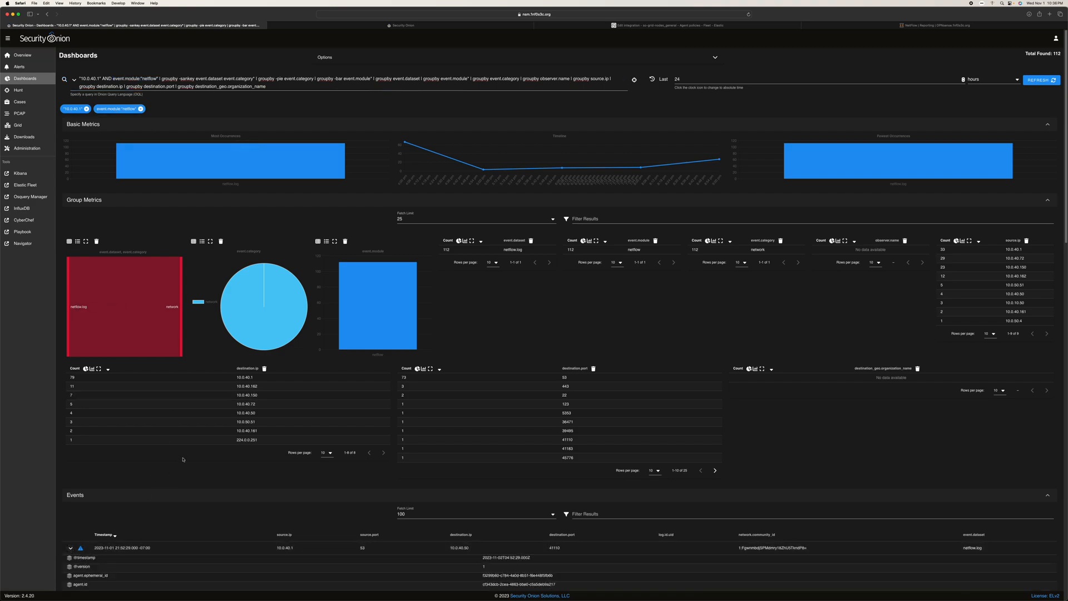
Step: Examine the expanded event's netflow, network and source fields, and collapse its details
scroll(183, 459, "down", 1)
scroll(183, 459, "down", 2)
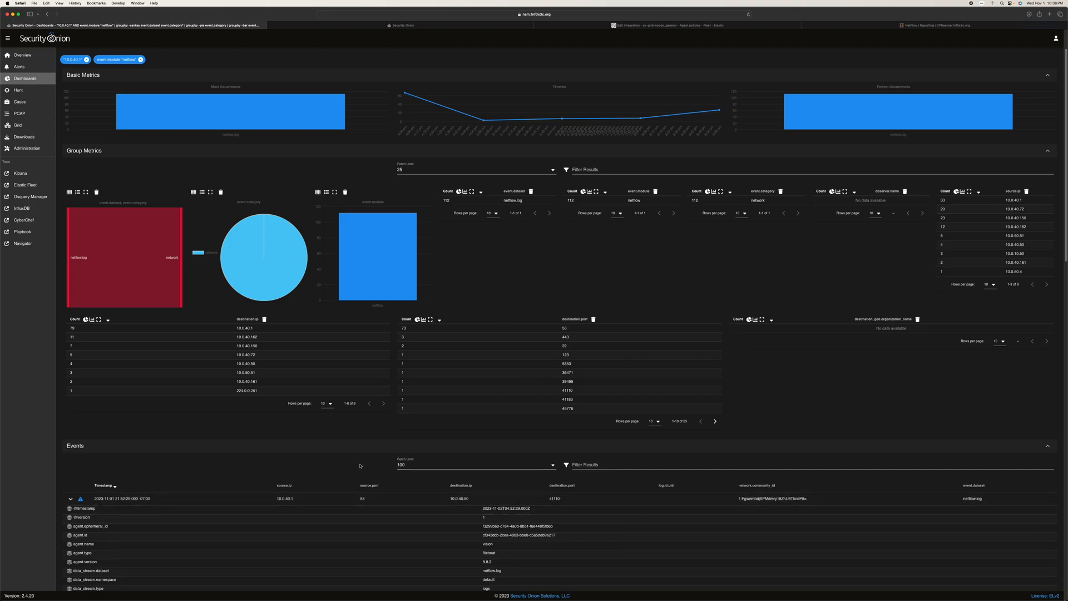
scroll(360, 466, "down", 10)
scroll(360, 466, "down", 8)
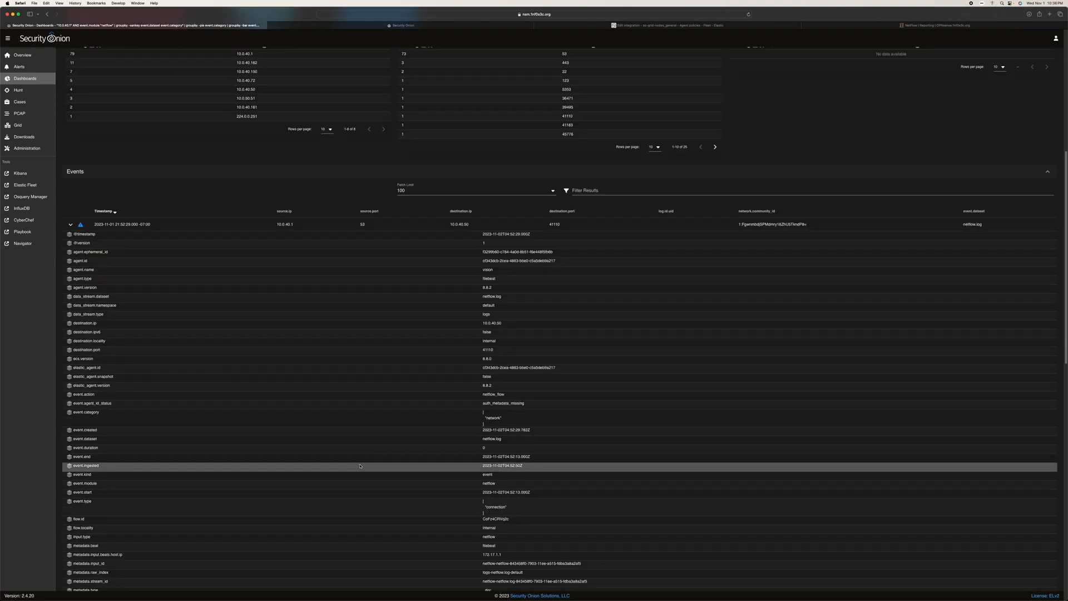
scroll(360, 466, "down", 3)
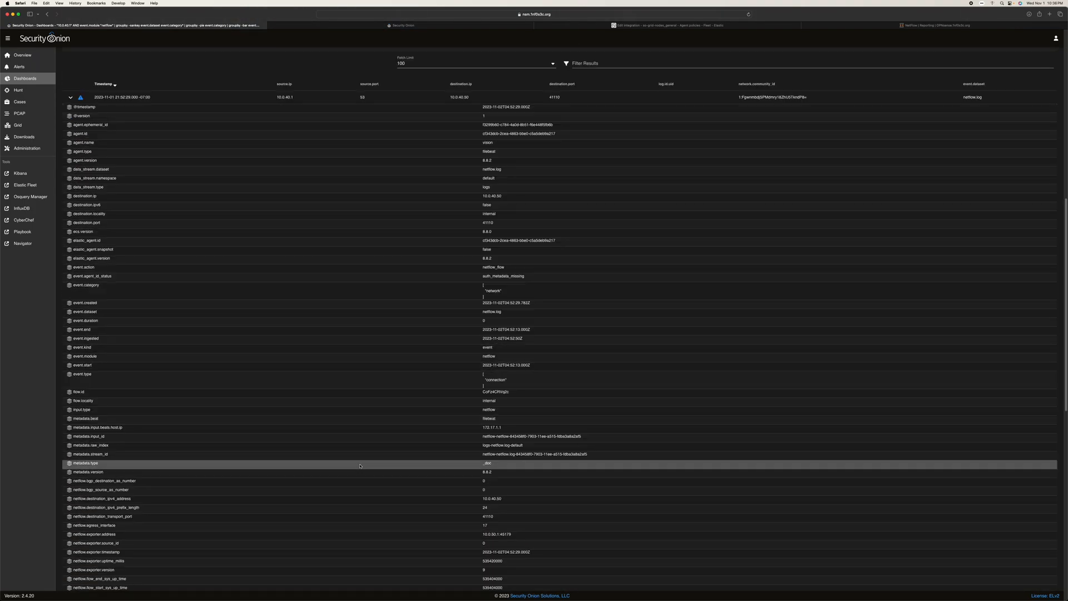
scroll(360, 465, "down", 6)
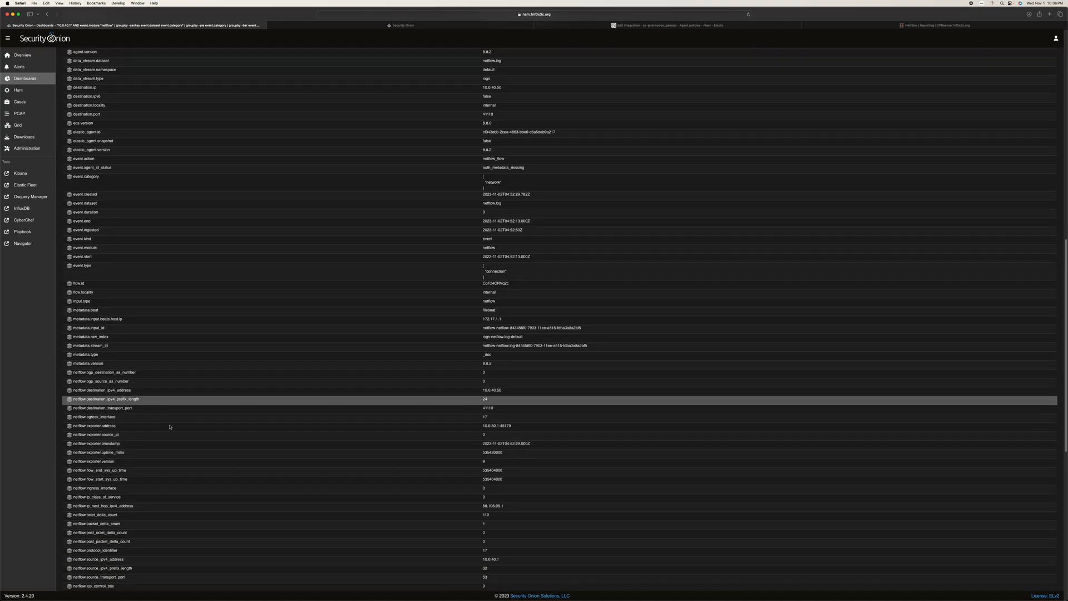
scroll(168, 441, "down", 9)
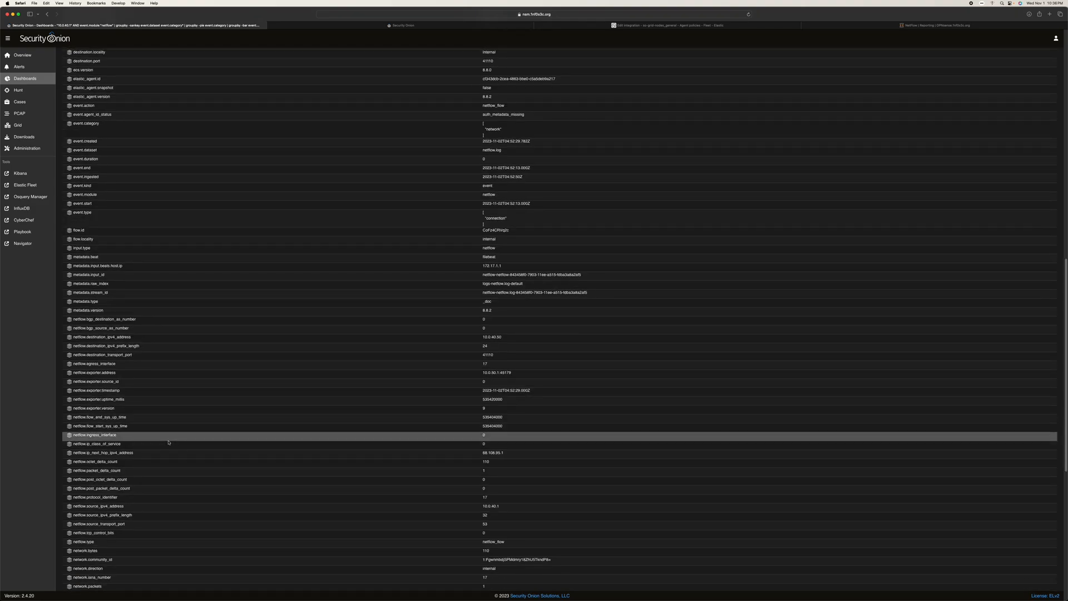
scroll(168, 441, "down", 12)
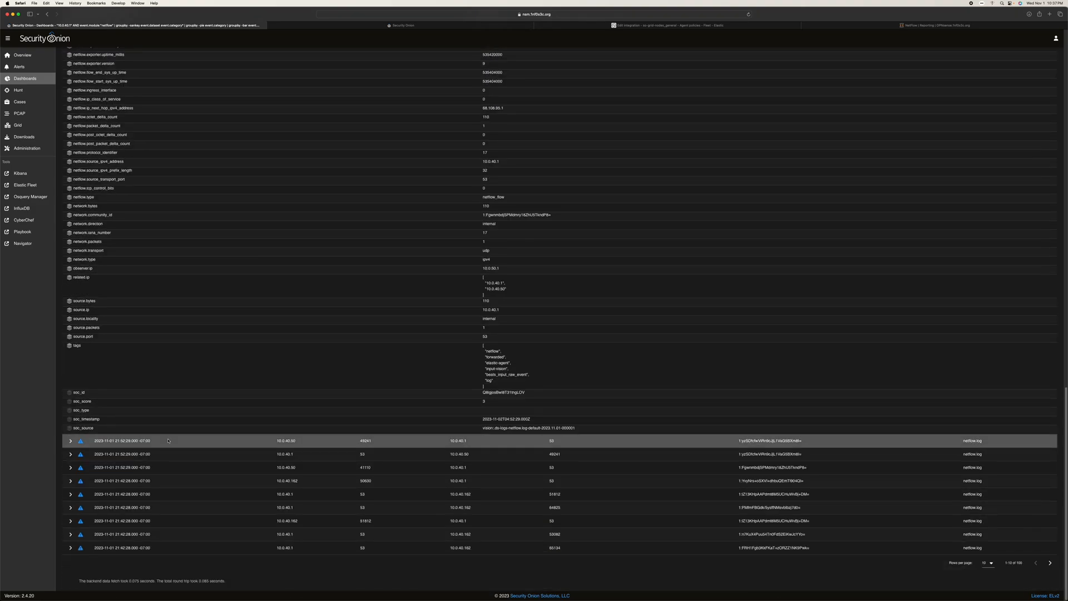
scroll(168, 440, "up", 20)
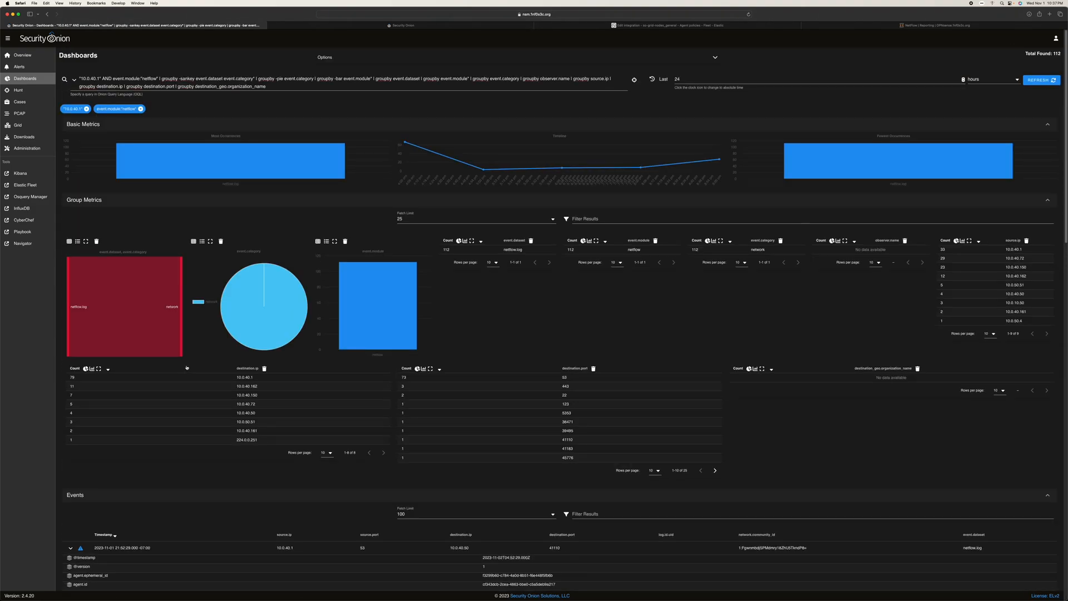
left_click(70, 547)
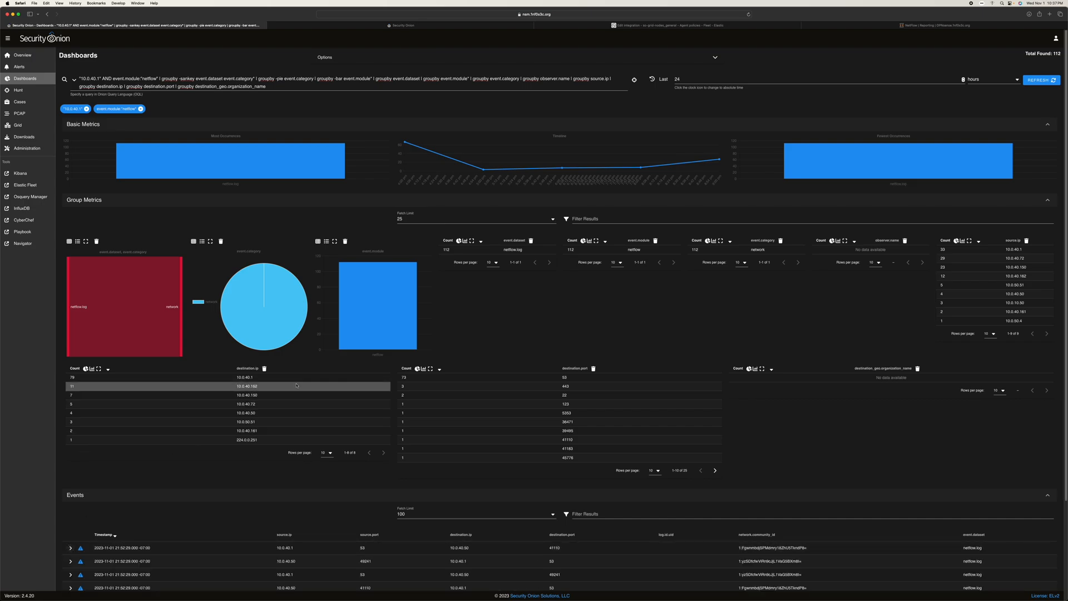